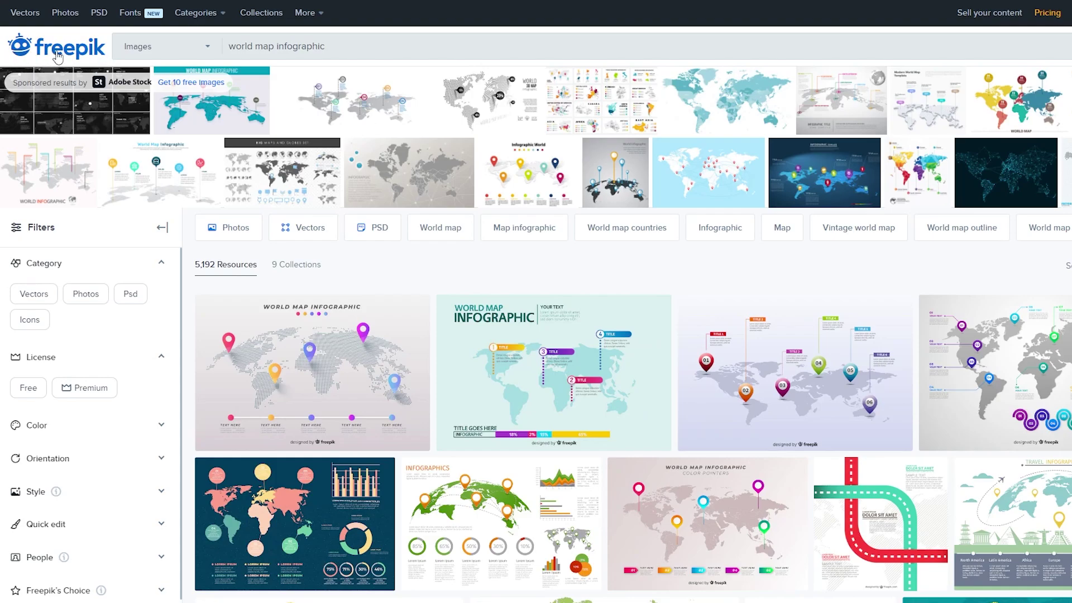
drag(229, 49, 313, 53)
click(229, 47)
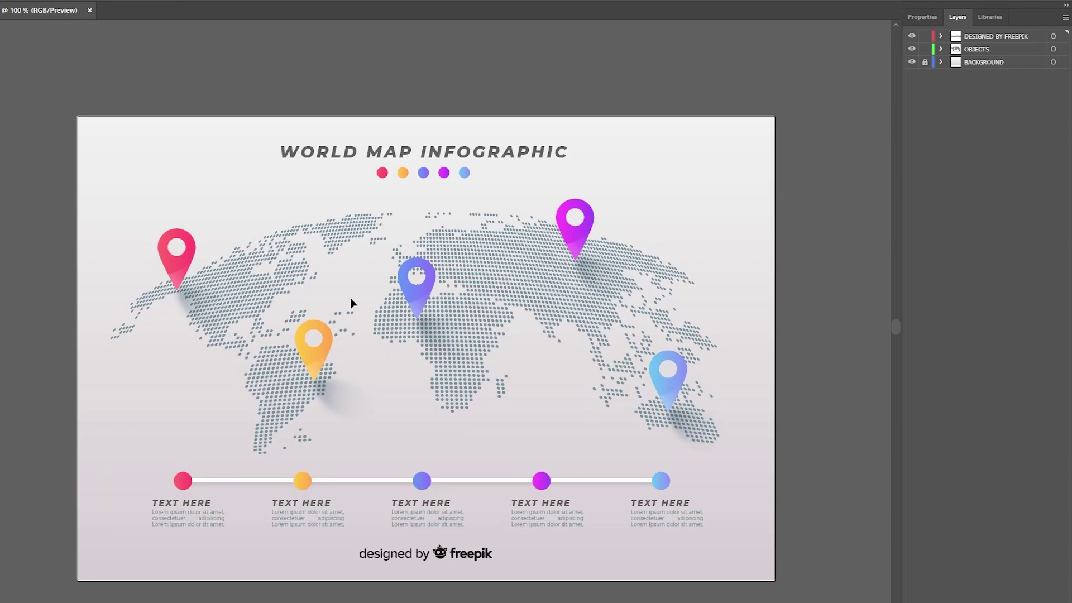
In Illustrator, expand the layers of the world map infographic file to examine how its map and markers are organised
click(941, 35)
click(956, 49)
click(942, 87)
click(956, 101)
click(955, 191)
click(955, 281)
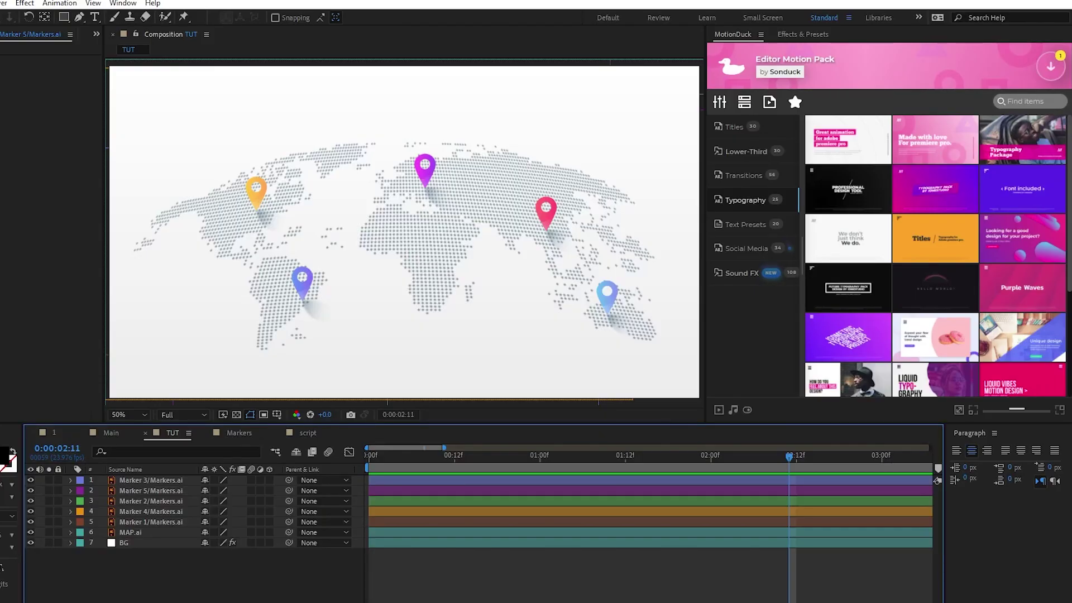
In the After Effects TUT composition, enable continuous rasterization for all marker, map and background layers
click(177, 481)
shift+click(171, 532)
click(201, 591)
click(171, 543)
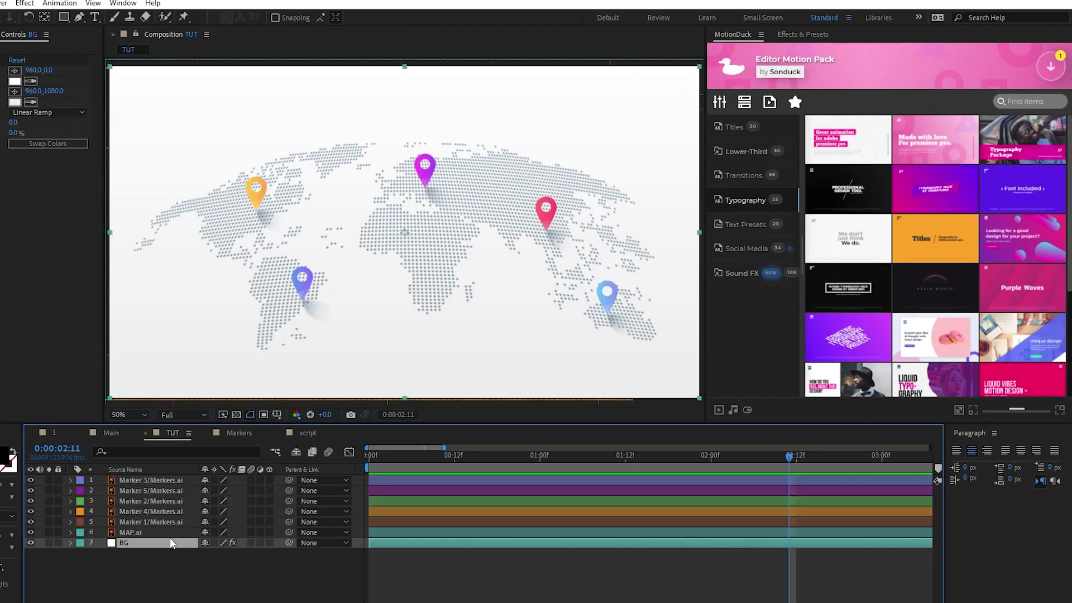
shift+click(211, 479)
click(213, 480)
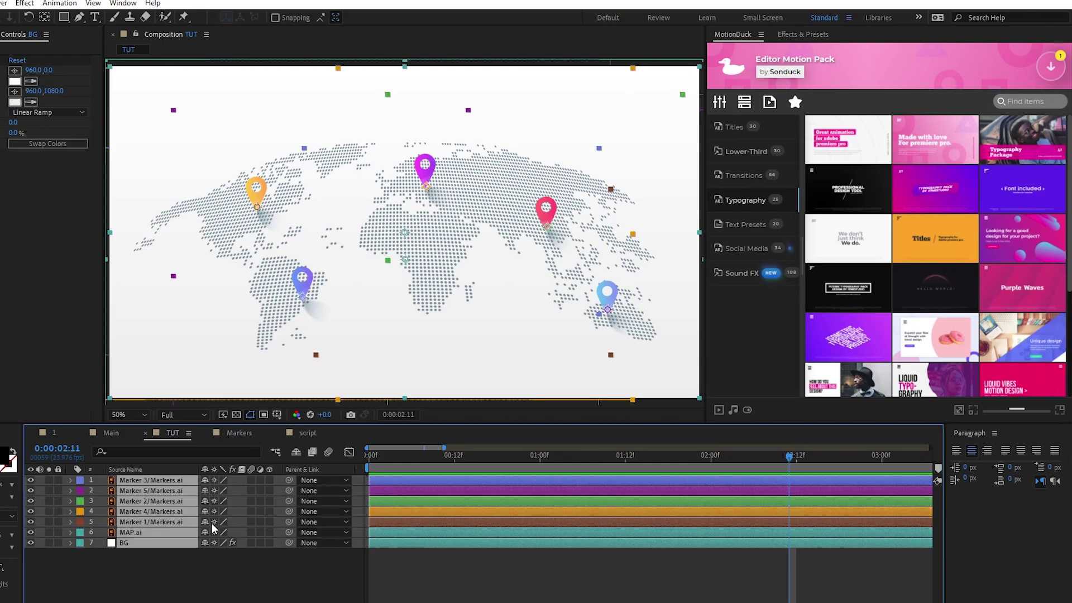
click(222, 568)
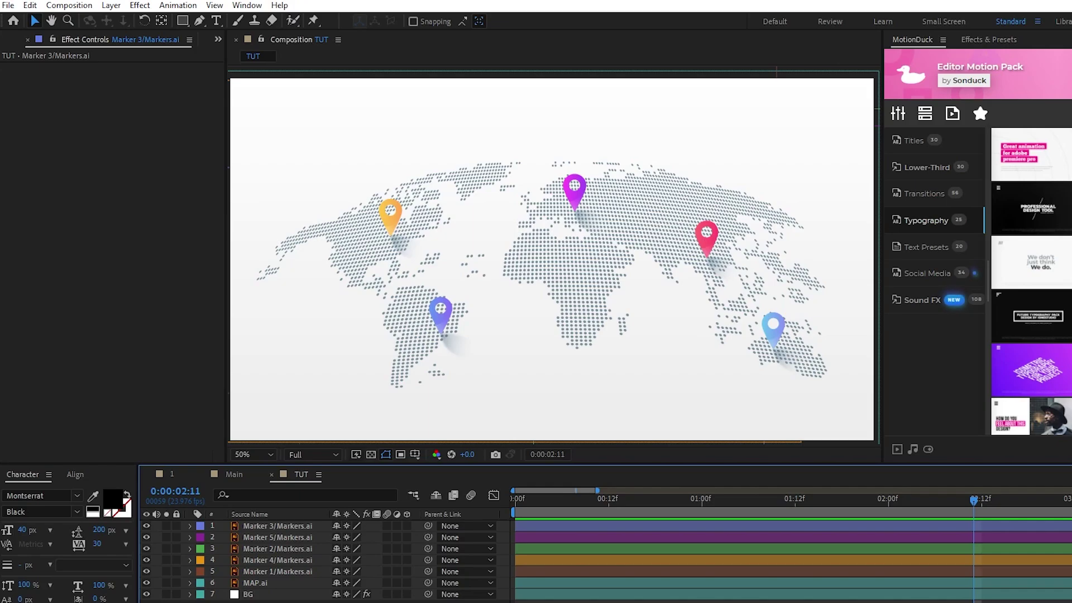
Add the text UNITED STATES over North America with the Horizontal Type tool
click(216, 21)
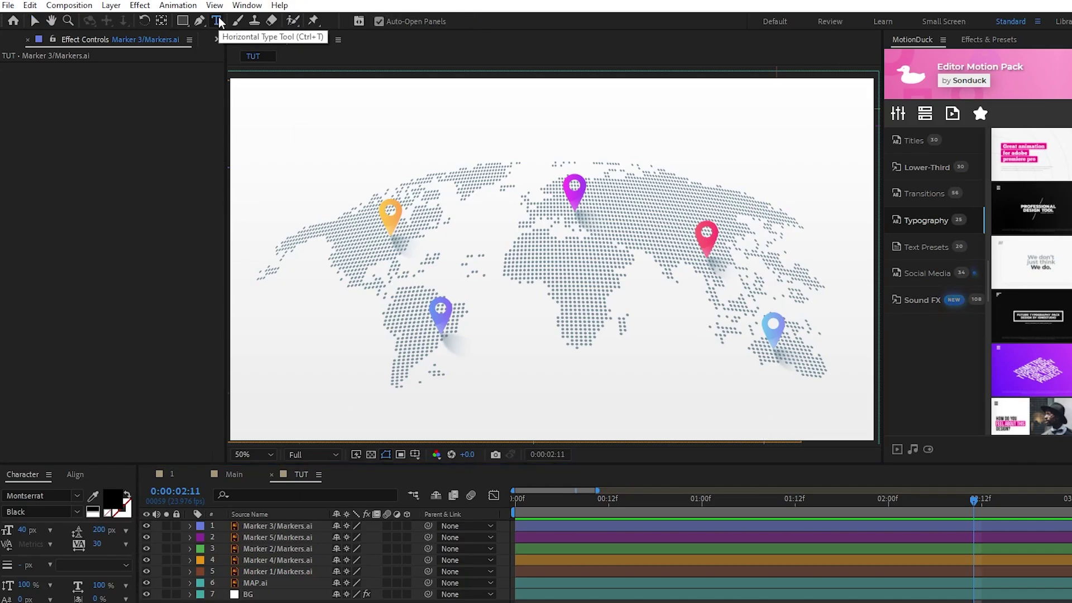
scroll(365, 255, up, 1)
drag(338, 264, 626, 263)
key(ctrl+t)
click(440, 257)
text(UNITED STATES)
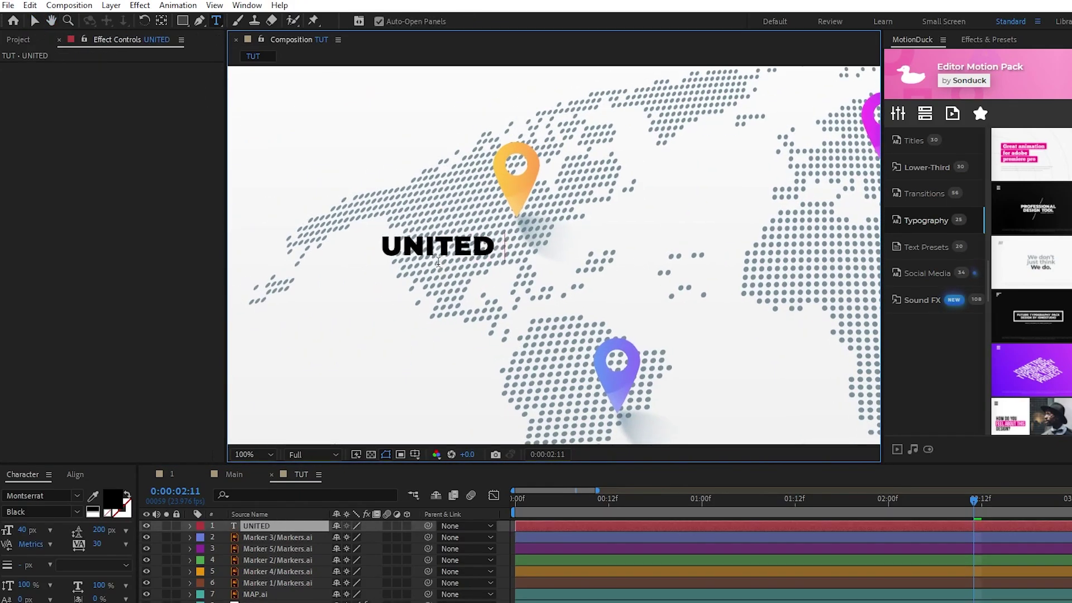
Position the UNITED STATES text centred beneath the yellow marker
click(34, 24)
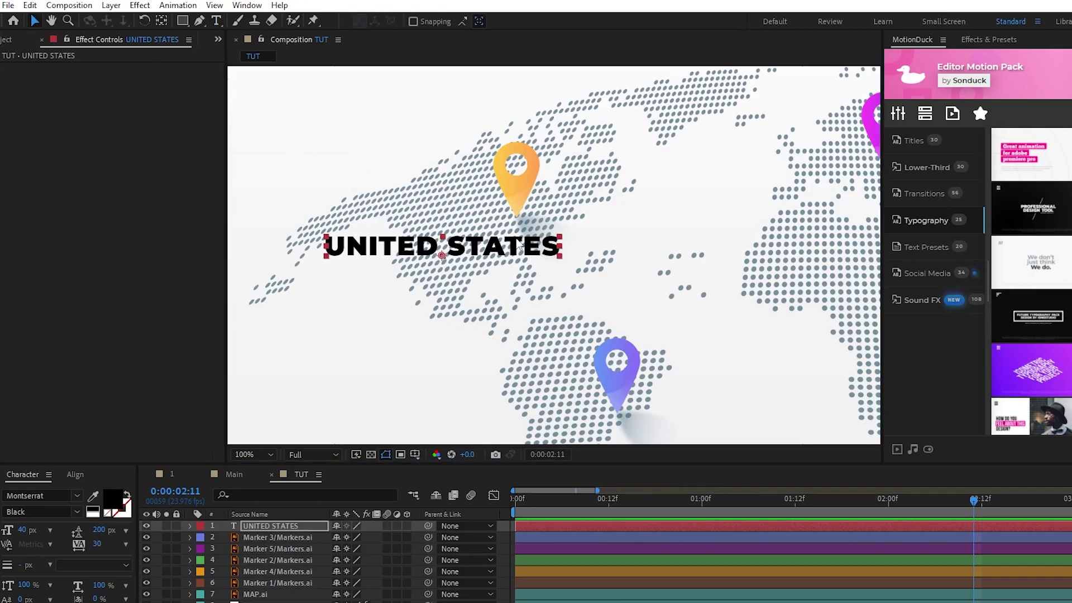
drag(515, 251, 588, 256)
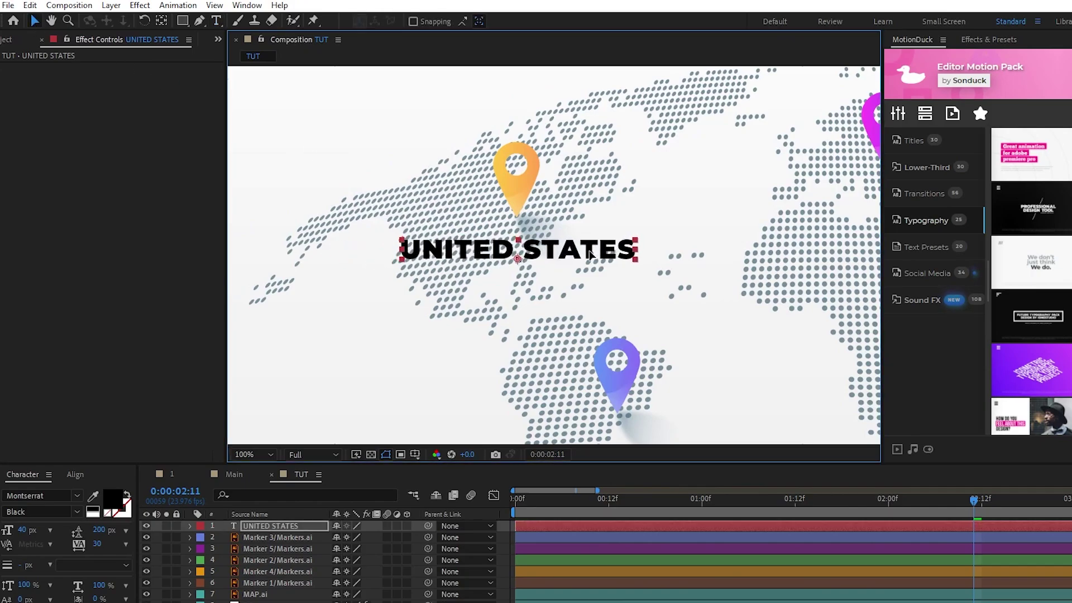
click(486, 600)
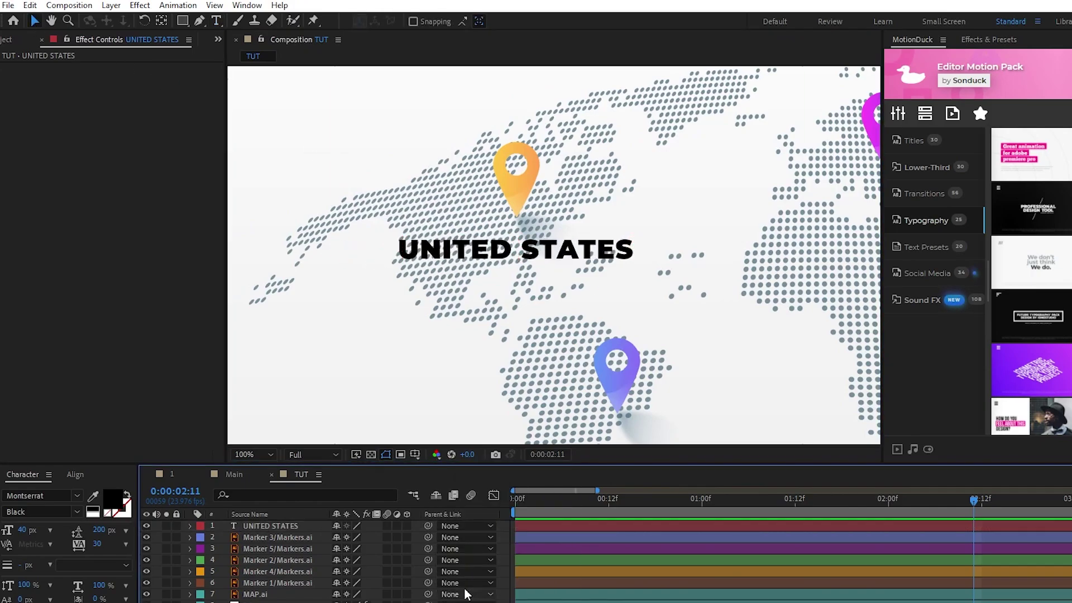
Choose the Rectangle tool and set its fill to solid white, FFFFFF
click(182, 20)
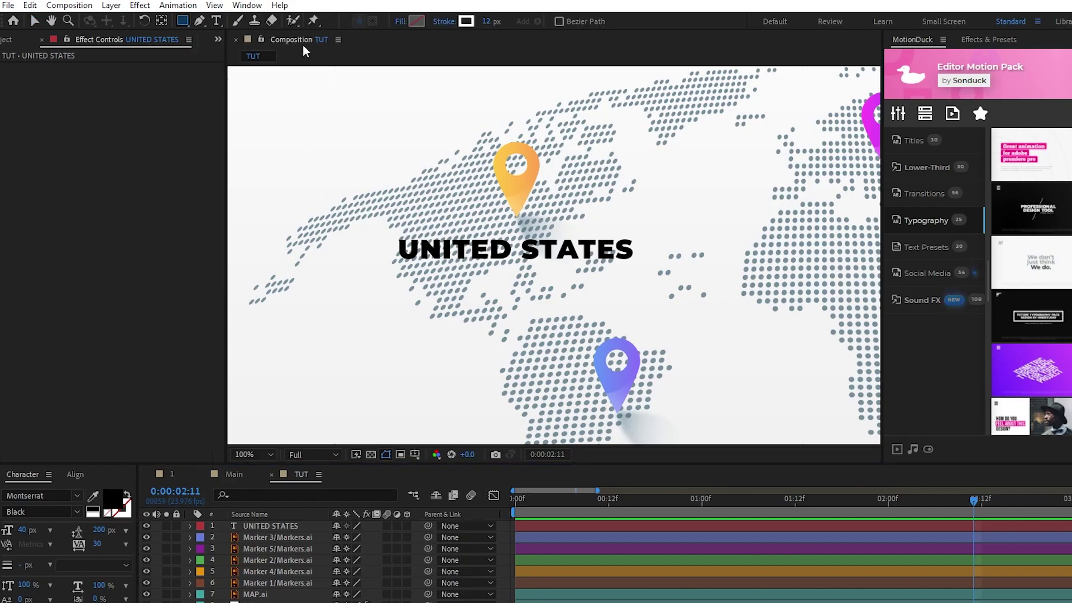
click(400, 21)
click(402, 124)
click(432, 201)
click(416, 20)
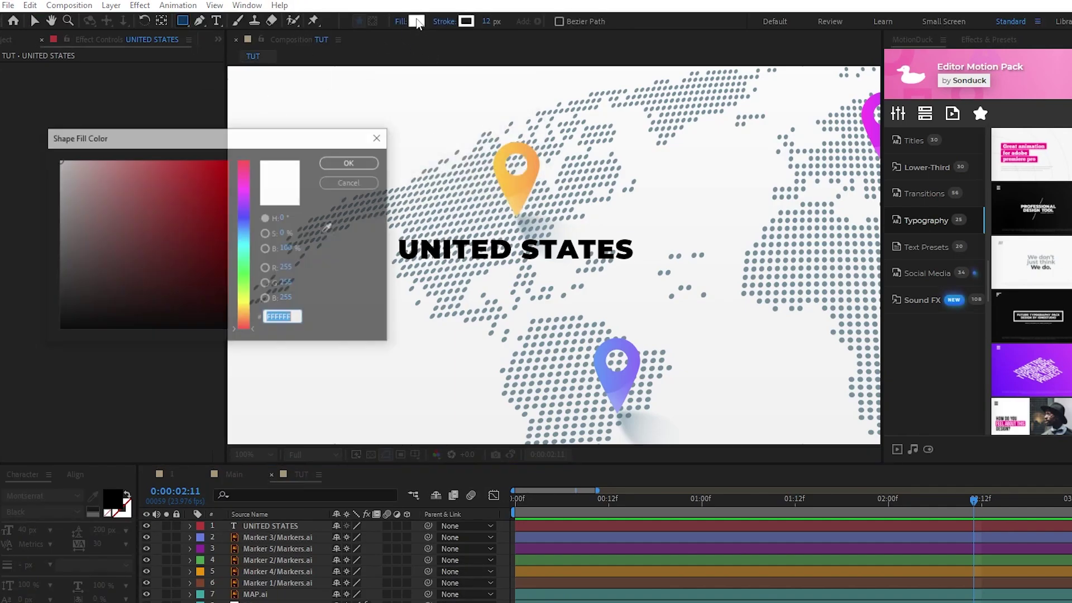
drag(442, 115, 450, 114)
click(464, 136)
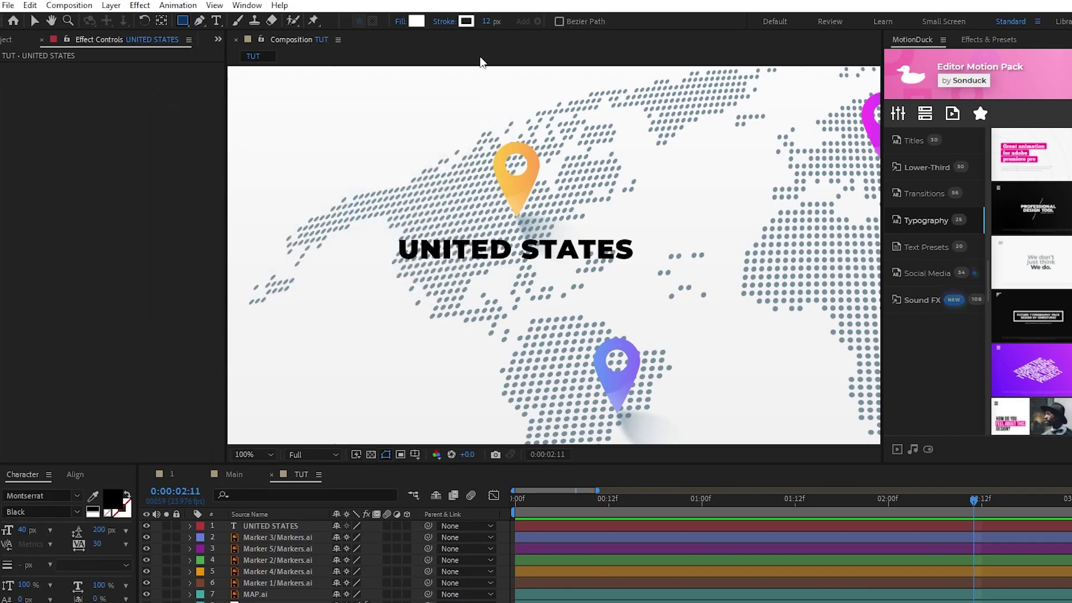
Set the stroke to none and draw a rectangle covering the UNITED STATES text
click(448, 25)
click(386, 124)
click(433, 200)
drag(394, 234, 637, 263)
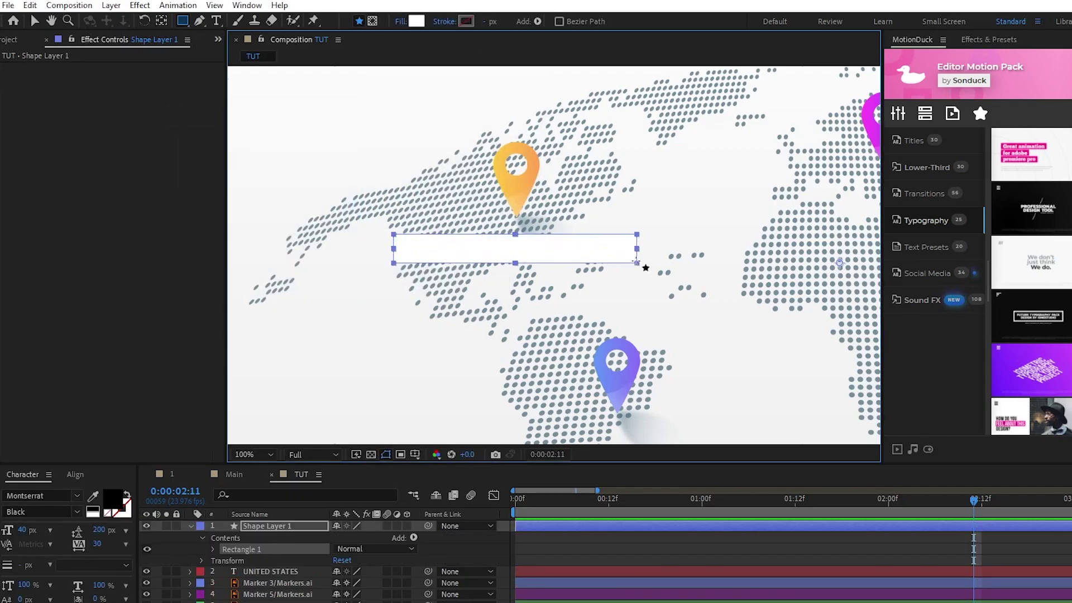
Collapse the white rectangle's layer and place it directly beneath the UNITED STATES text layer
key(v)
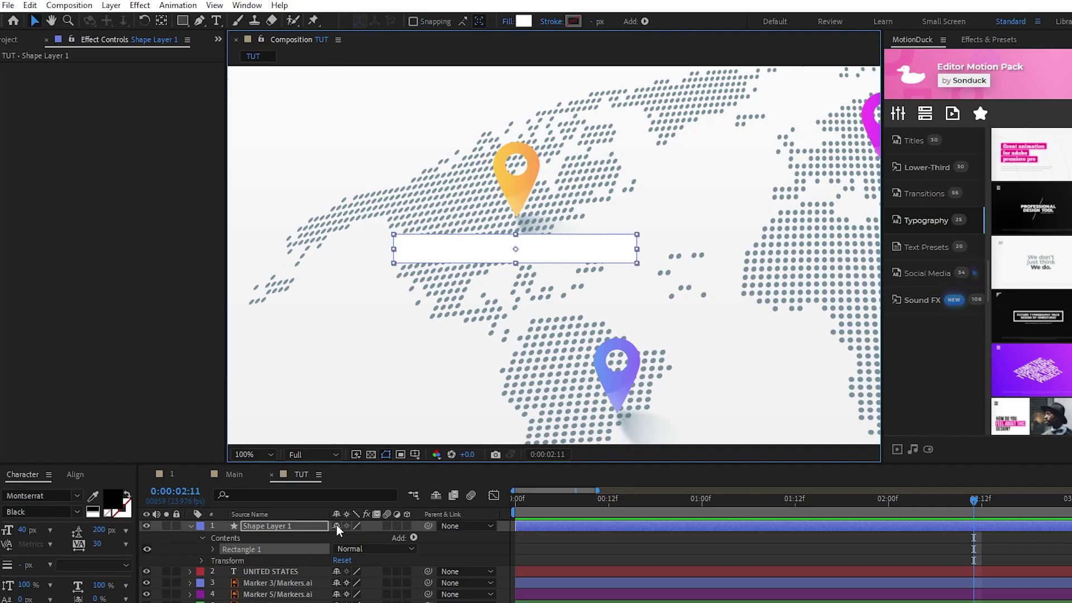
click(191, 526)
drag(268, 525, 271, 545)
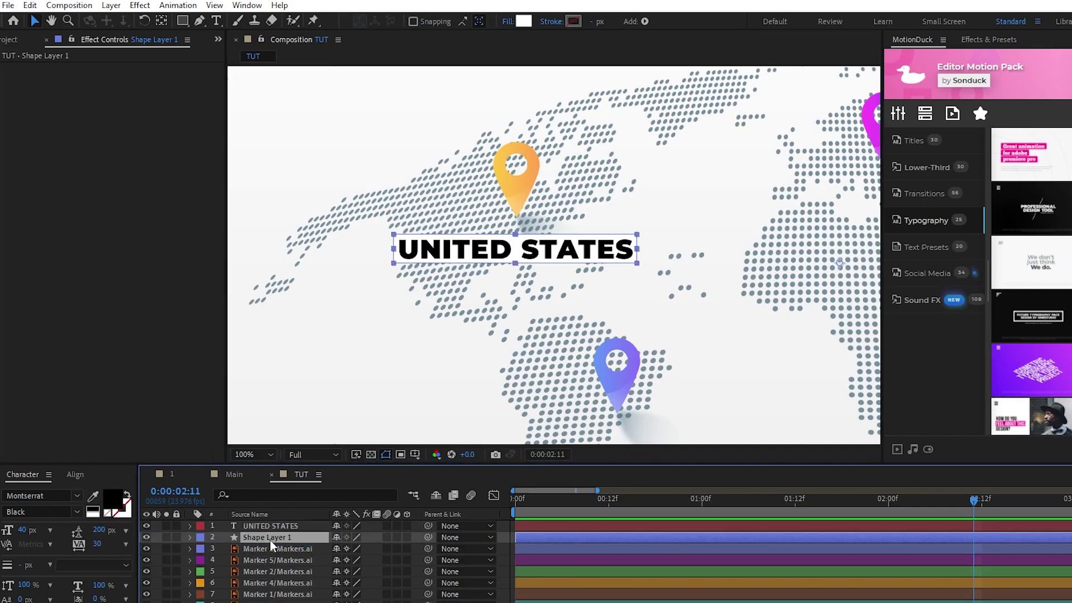
Move the UNITED STATES text and rectangle layers directly above the Marker 1 layer and match their label colours to it
shift+click(266, 523)
drag(265, 525, 267, 588)
shift+click(267, 504)
click(200, 493)
click(242, 418)
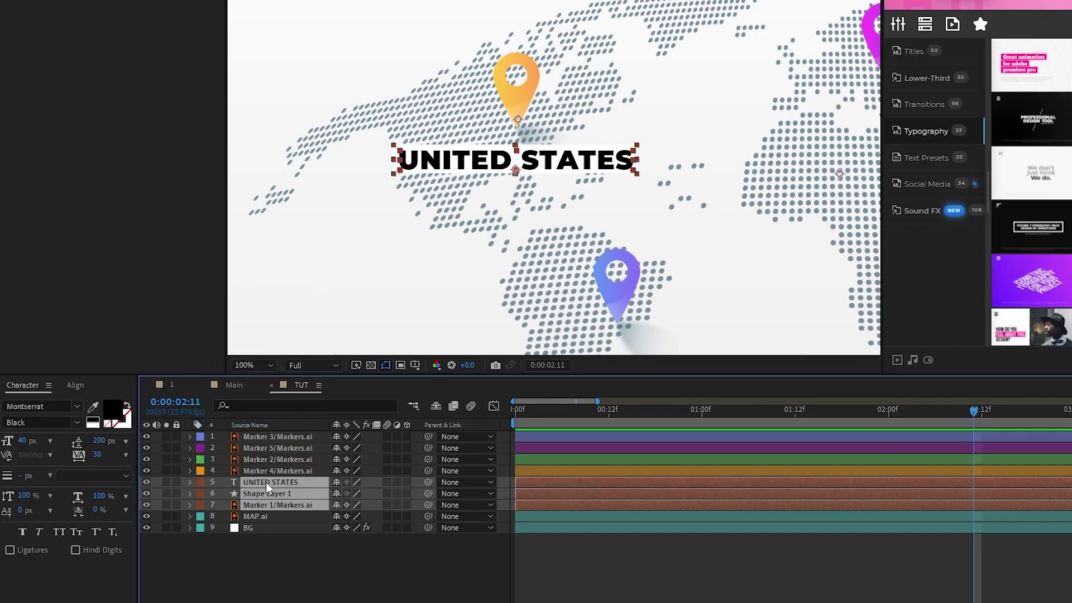
Delay the UNITED STATES text, rectangle and Marker 1 layers to start at about 01:06f, and return the playhead to the start
click(409, 551)
click(298, 481)
shift+click(284, 505)
drag(529, 482, 764, 482)
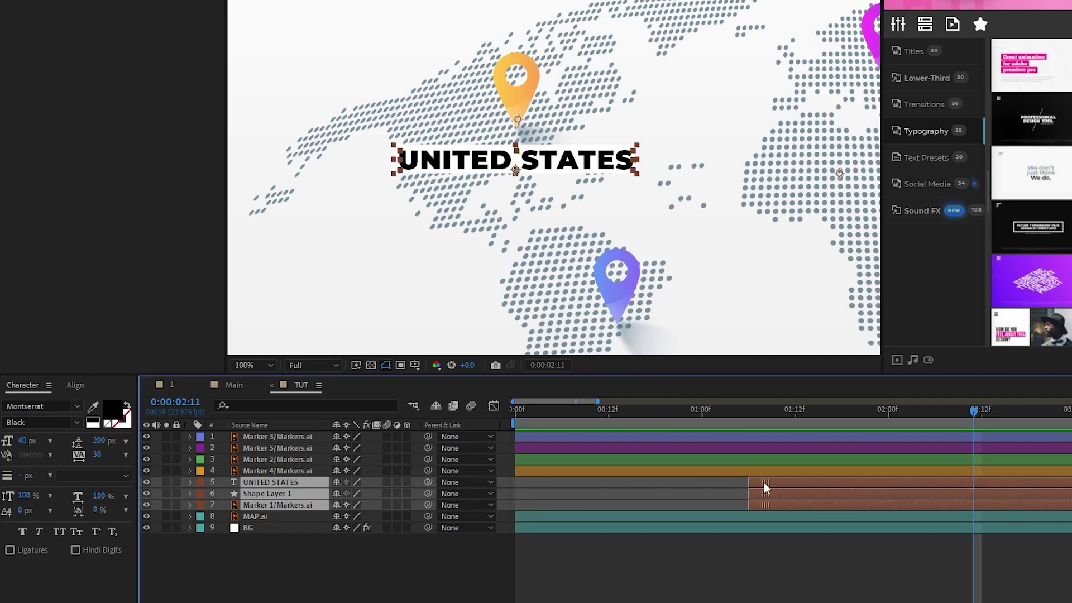
mouse_move(519, 413)
mouse_down()
mouse_move(796, 425)
mouse_move(518, 412)
mouse_up()
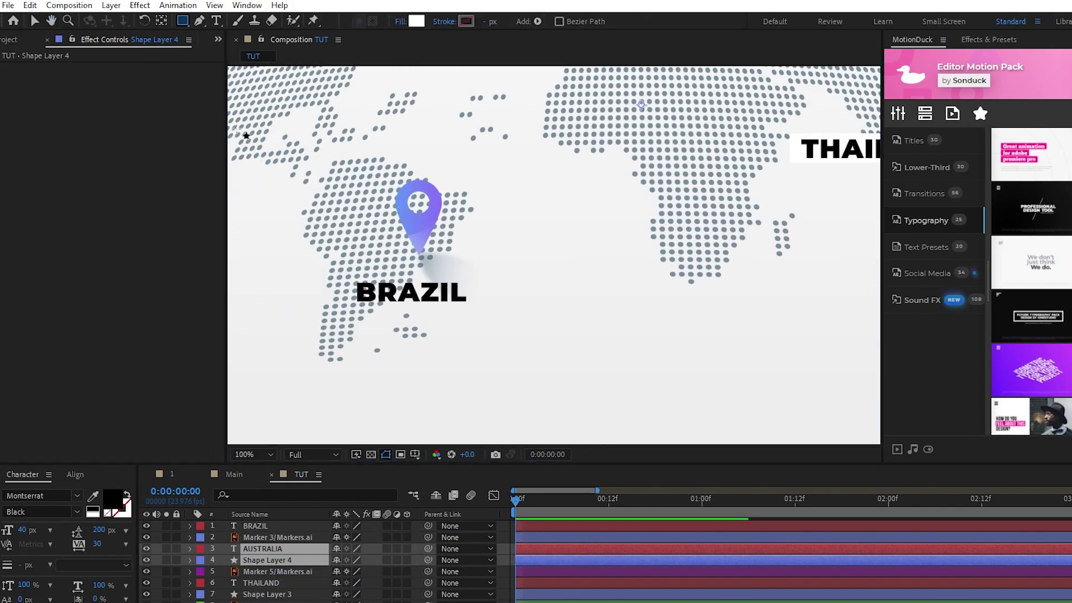
Place a white rectangle layer beneath the BRAZIL text layer and extend the end of the work area
key(ctrl+z)
drag(345, 276, 477, 310)
click(190, 526)
drag(267, 525, 267, 542)
mouse_move(597, 490)
mouse_down()
mouse_move(809, 491)
mouse_move(776, 490)
mouse_up()
key(F2)
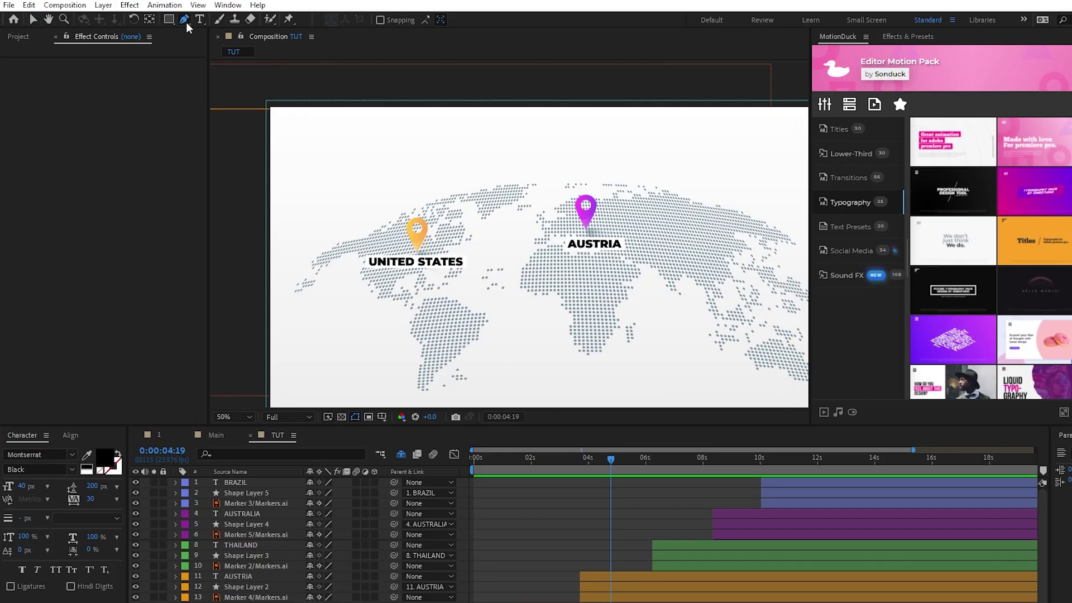
Set up the Pen tool with no fill and a solid red 12 px stroke
click(186, 22)
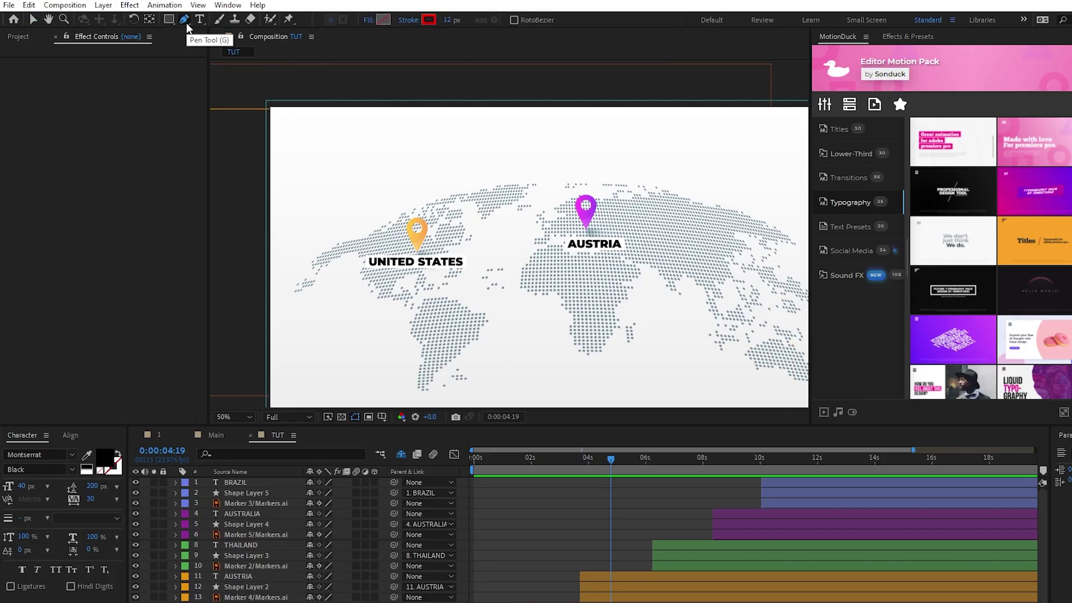
click(368, 20)
click(387, 183)
click(428, 19)
click(395, 182)
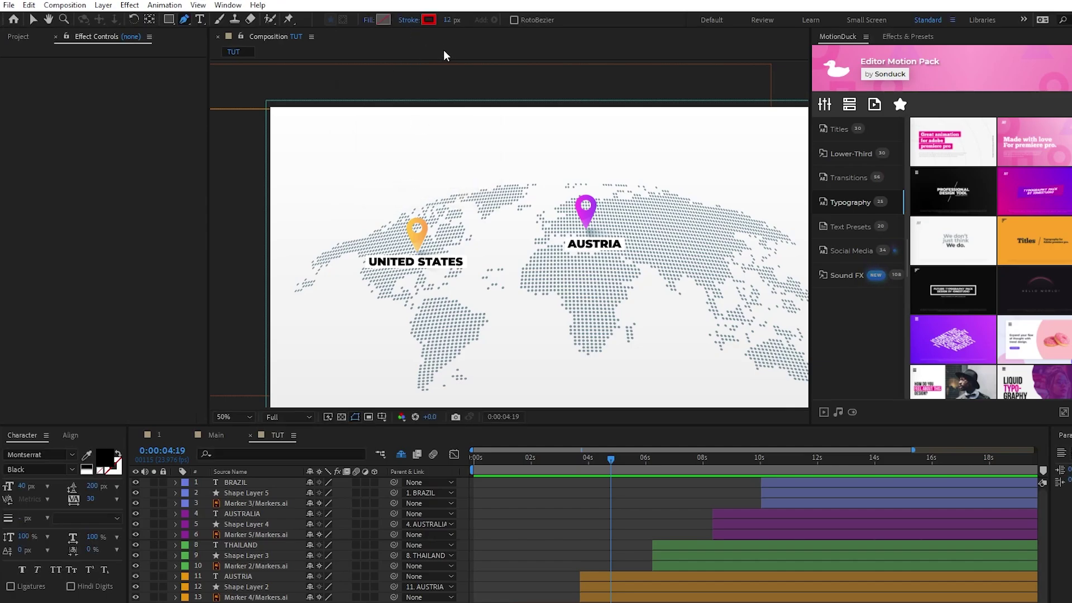
click(447, 19)
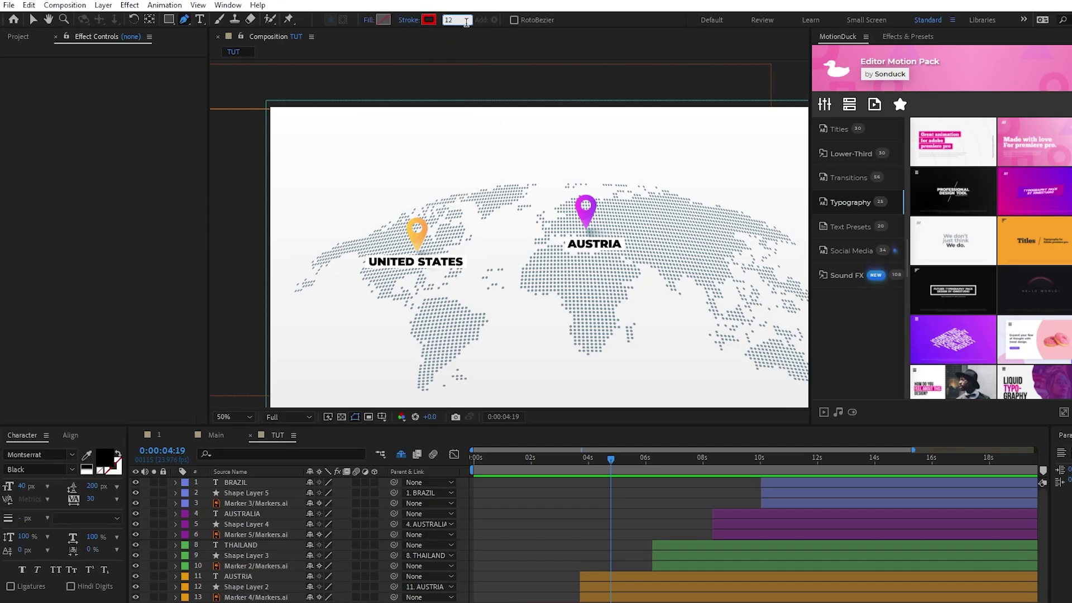
key(Return)
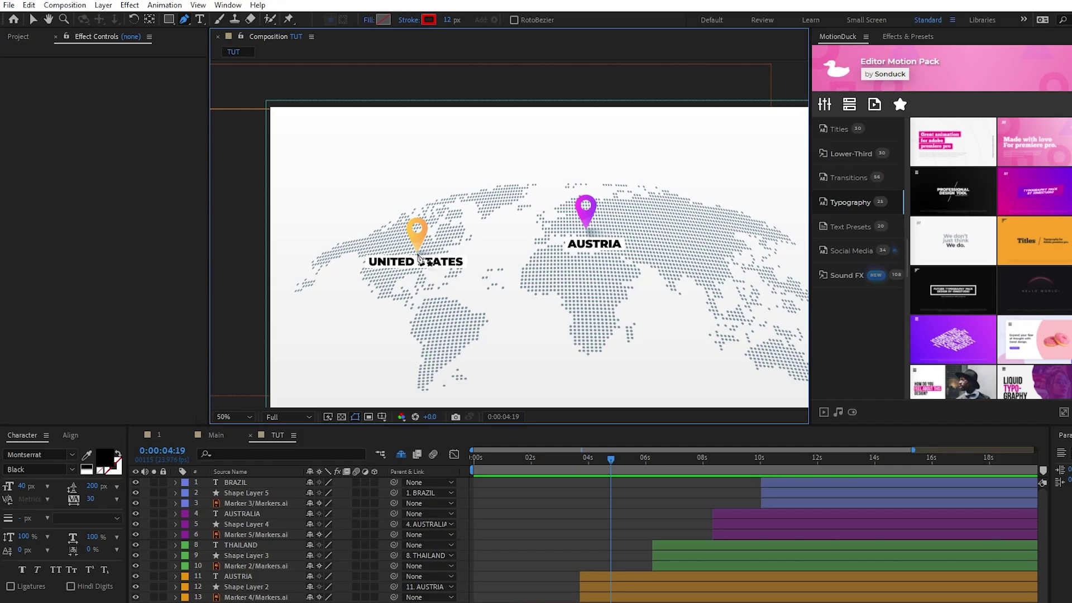
Draw an upward-curving path from the tip of the United States marker to the tip of the Austria marker
click(418, 254)
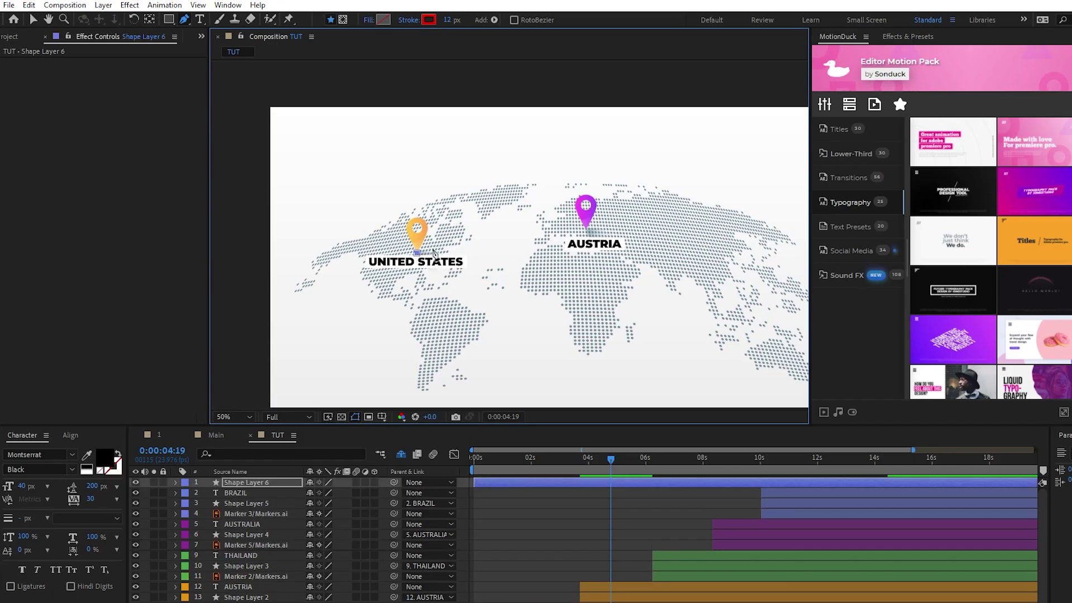
click(586, 229)
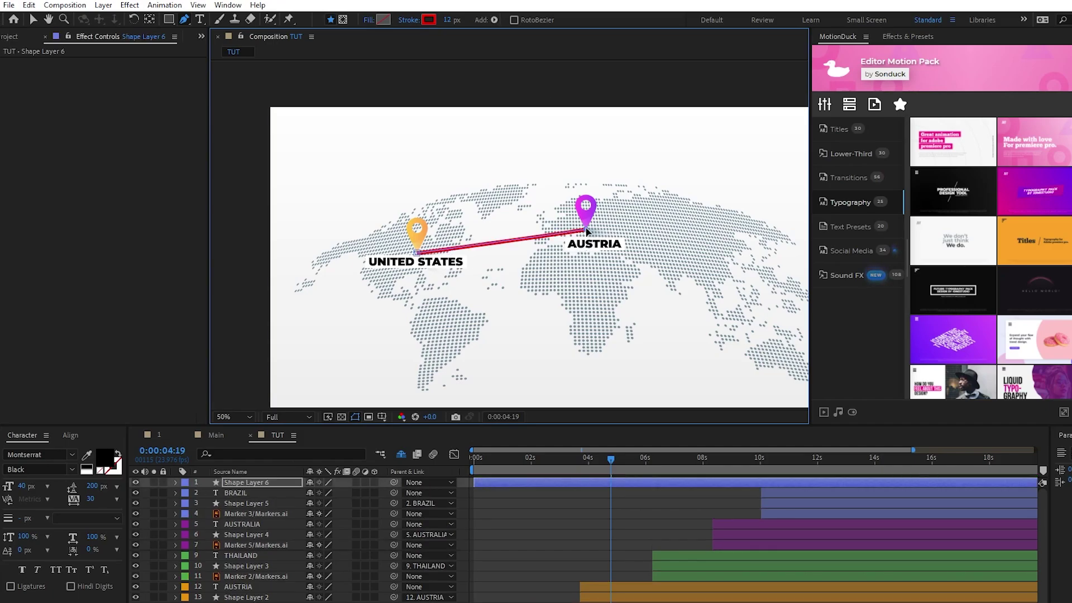
mouse_move(586, 229)
mouse_down()
mouse_move(707, 279)
mouse_move(692, 266)
mouse_up()
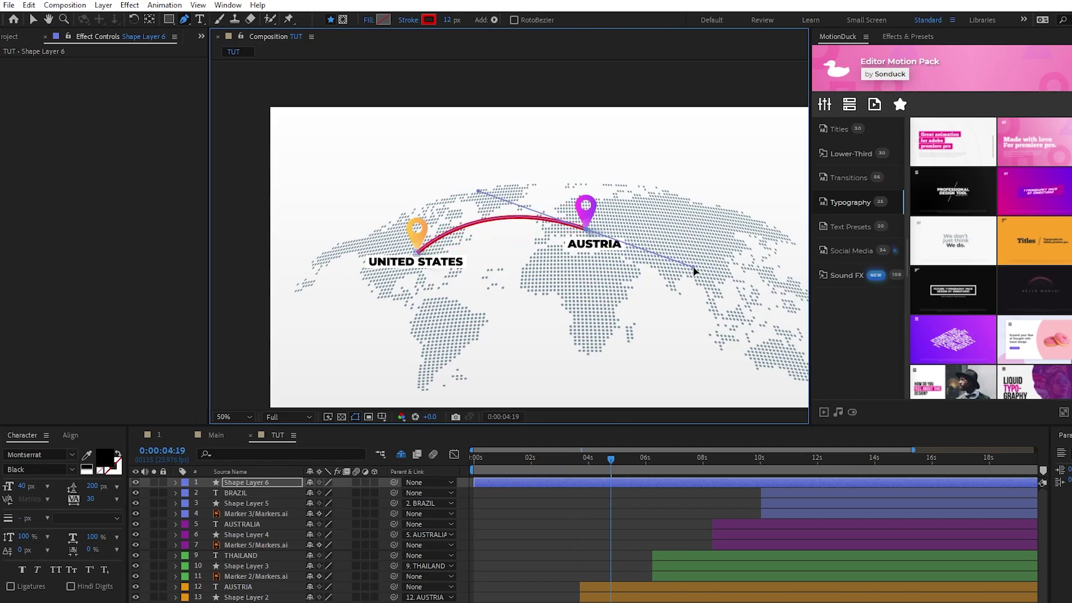
key(v)
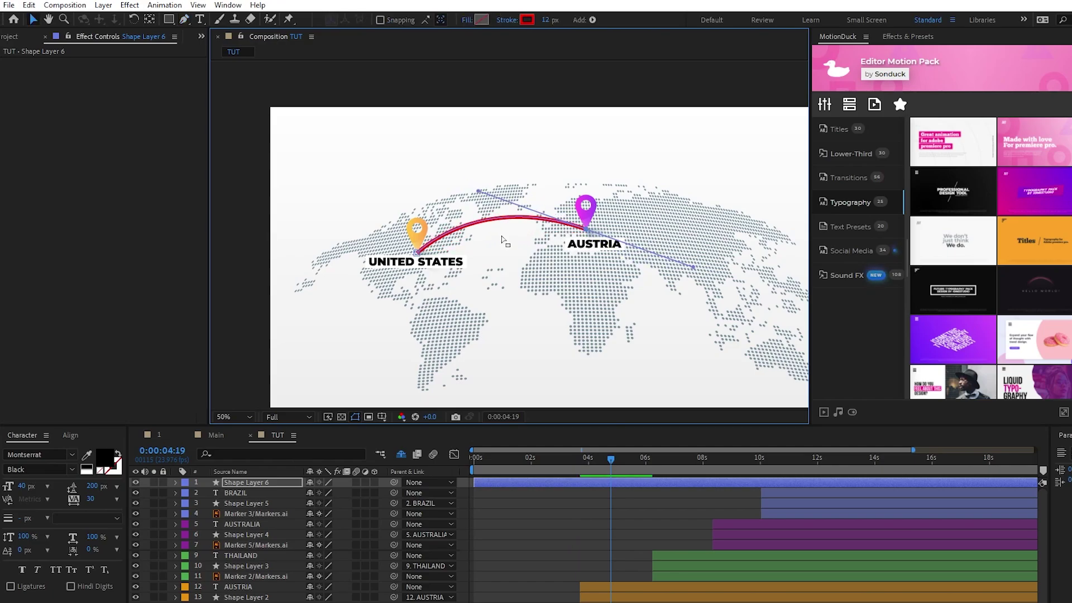
Expand the route path's Stroke 1 properties and add a dash and a gap to it
click(176, 483)
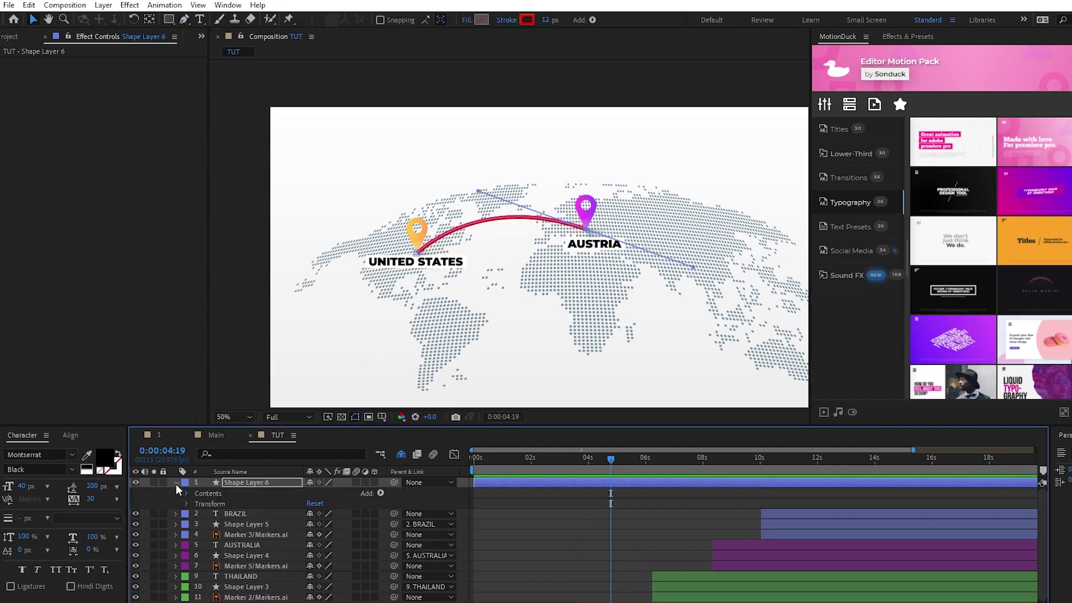
click(186, 493)
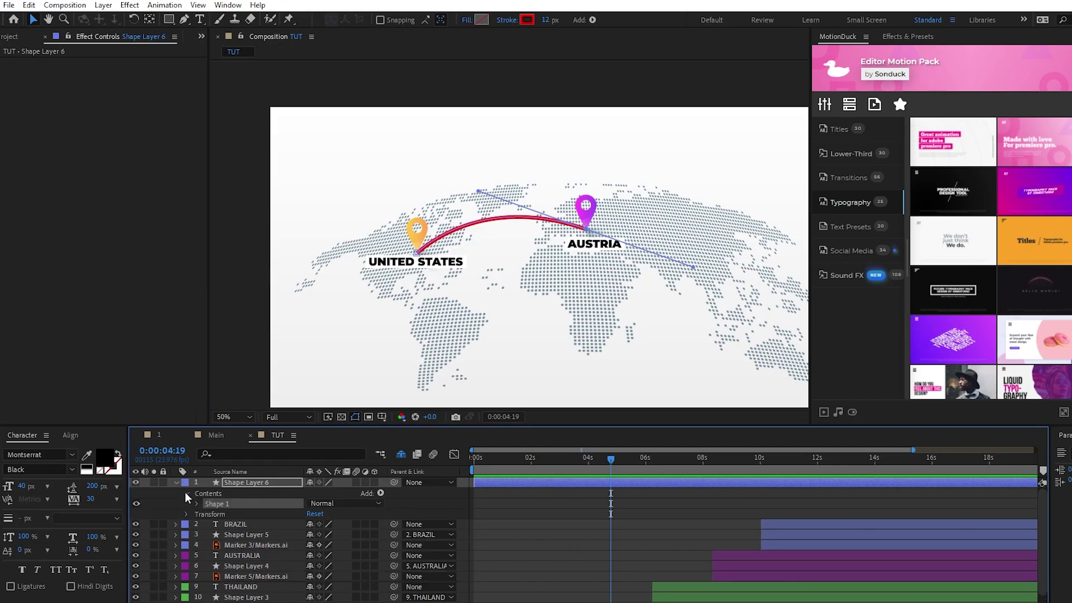
click(197, 503)
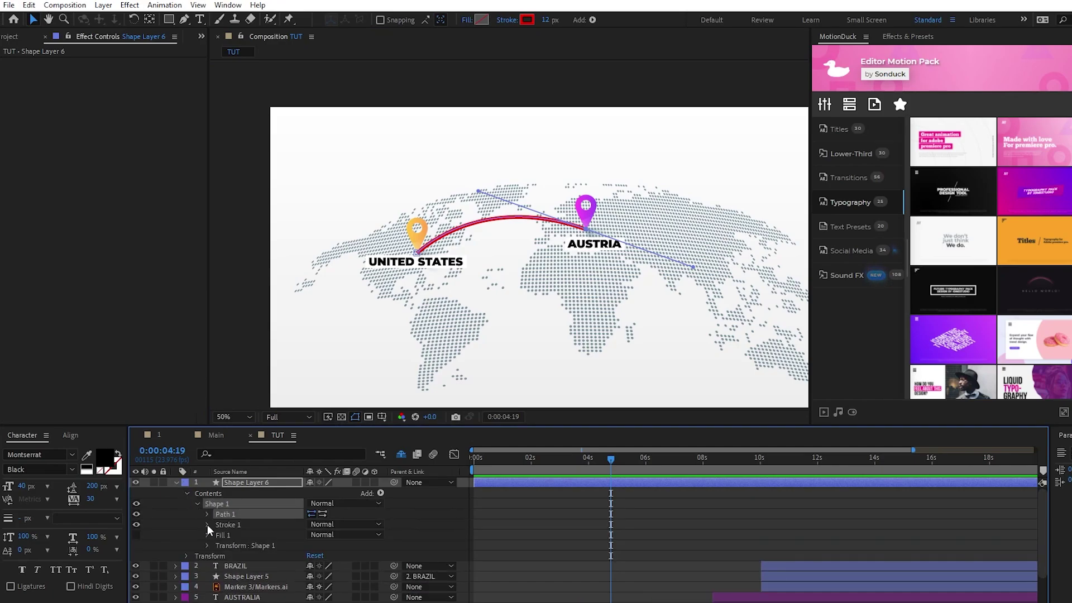
click(206, 524)
scroll(205, 533, down, 5)
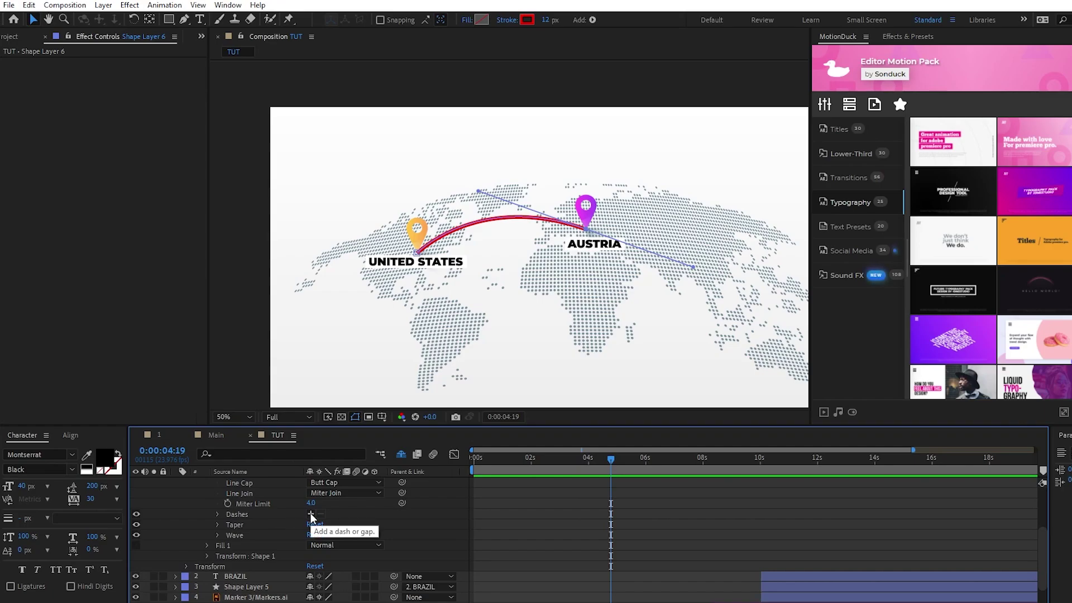
click(311, 514)
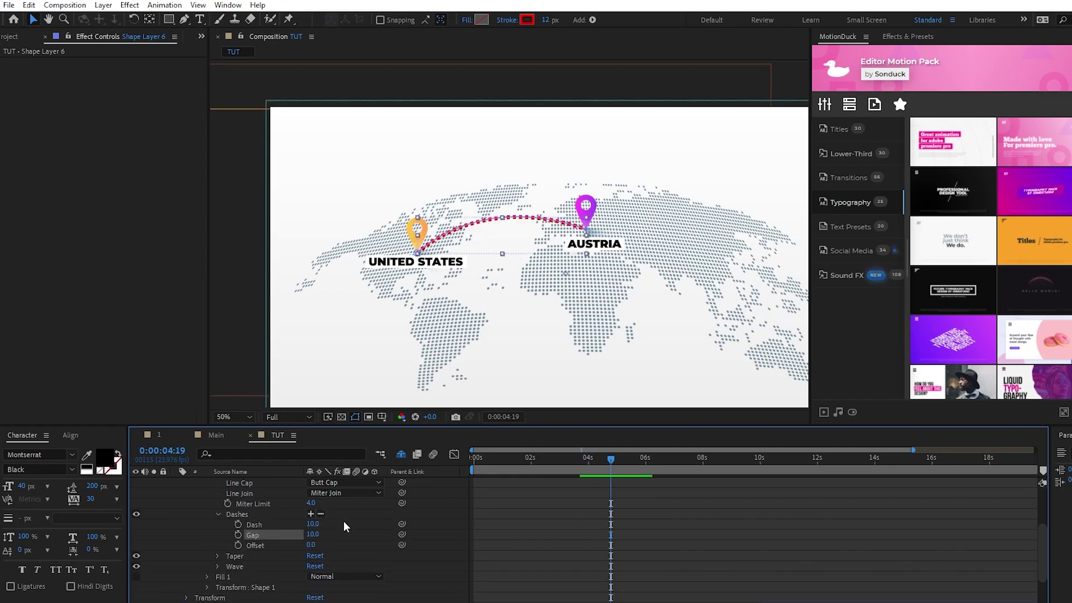
Set the route stroke's Dash to 20 and Gap to 15
click(313, 524)
text(20)
key(Return)
click(312, 534)
key(Return)
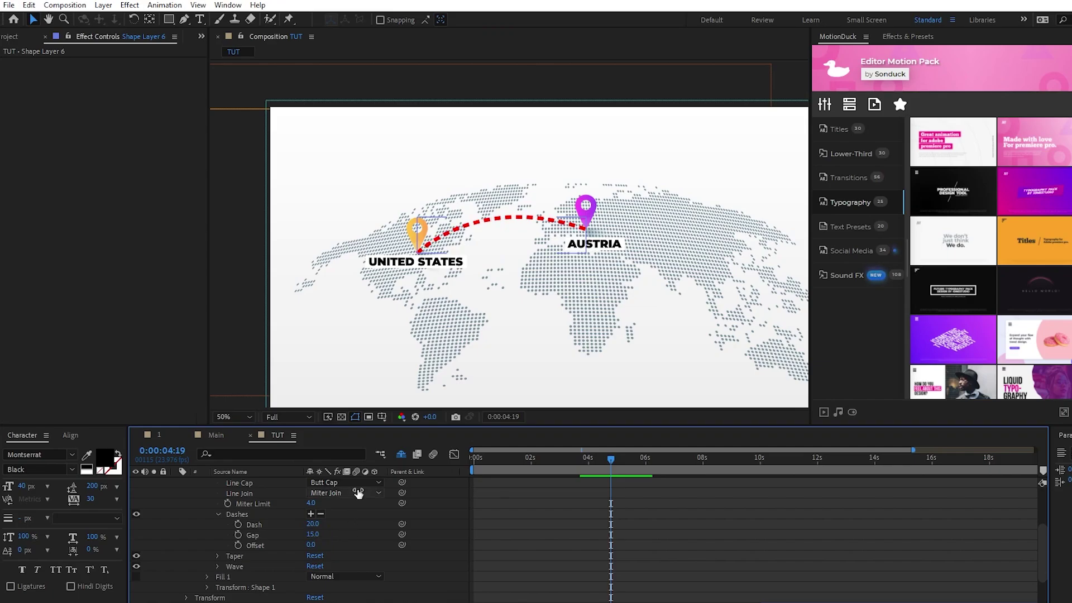
scroll(514, 235, up, 2)
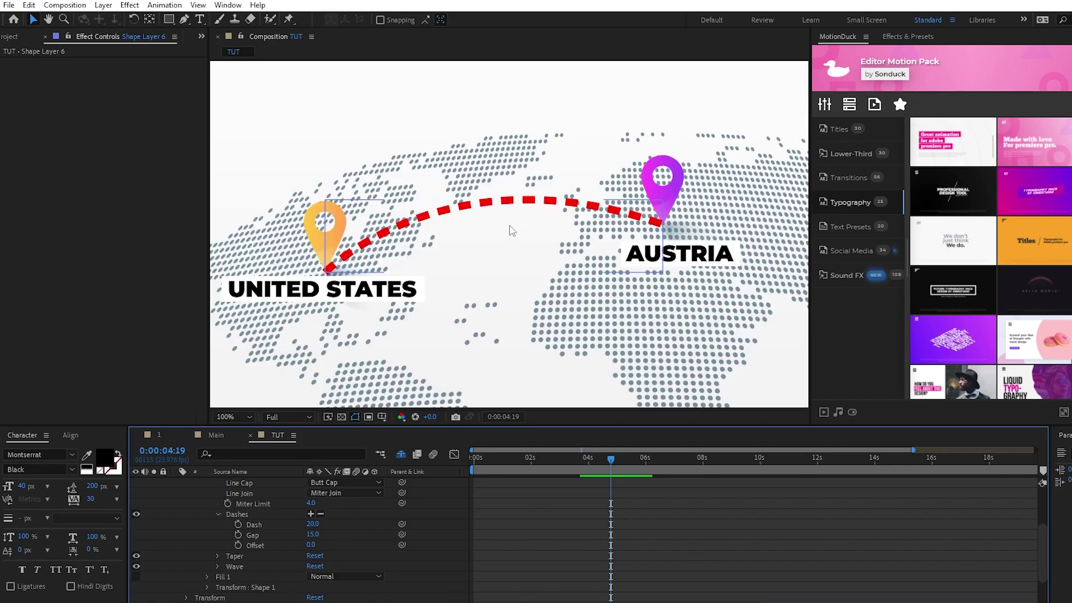
Move the route shape layer down the stack to directly above the MAP.ai layer
scroll(310, 512, up, 3)
click(175, 482)
drag(261, 482, 264, 571)
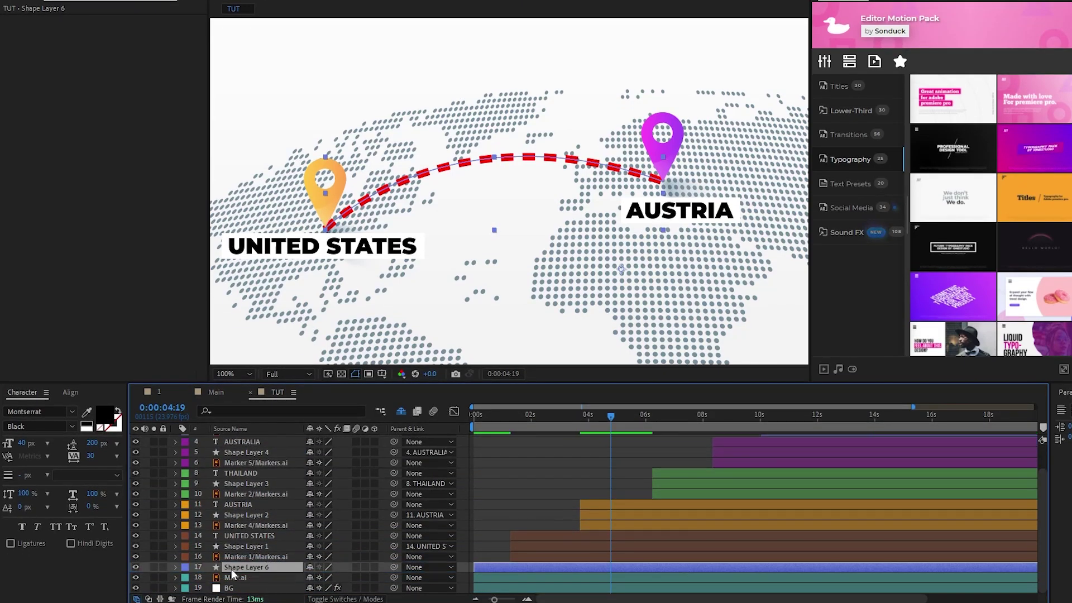
Give the route layer the brown label of the United States layers and shift its start to match theirs
click(185, 567)
click(223, 510)
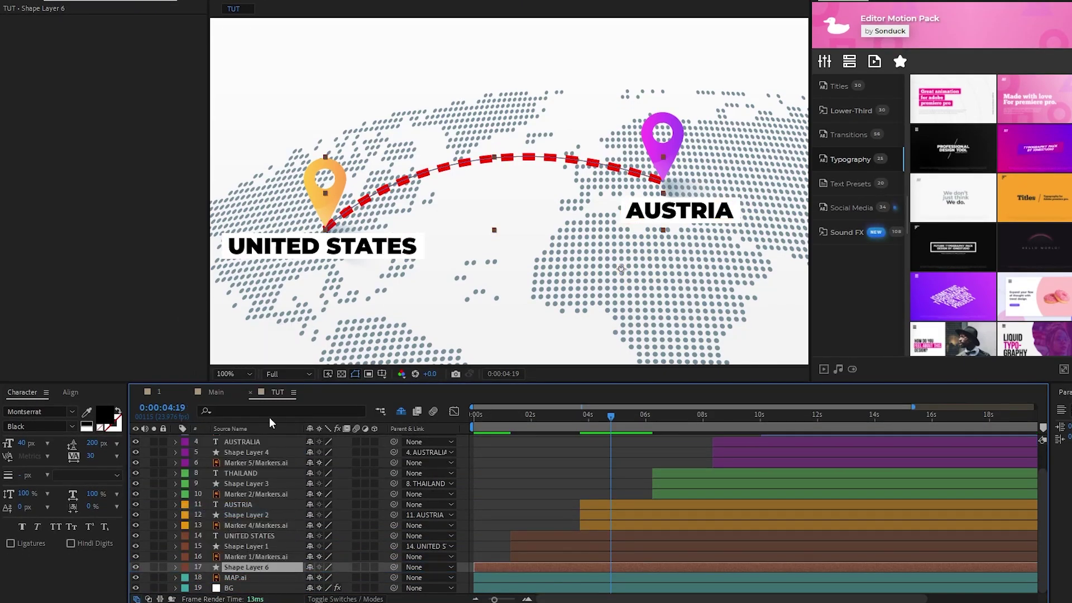
drag(481, 566, 517, 566)
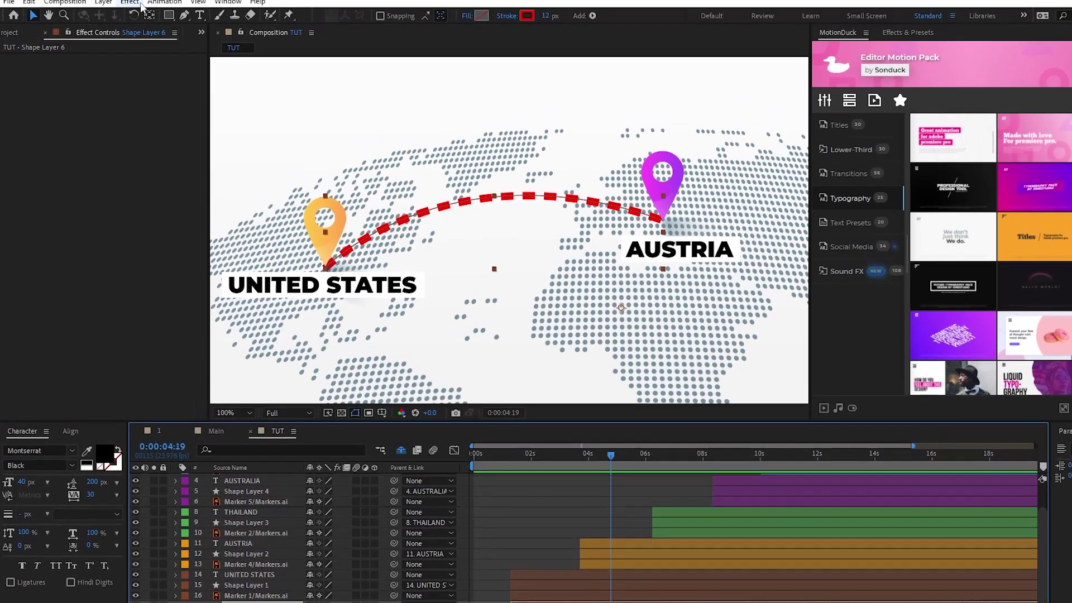
Apply Gradient Ramp to the route, sampling the United States marker's orange as Start Color and the Austria marker's purple as End Color
click(129, 6)
mouse_move(199, 191)
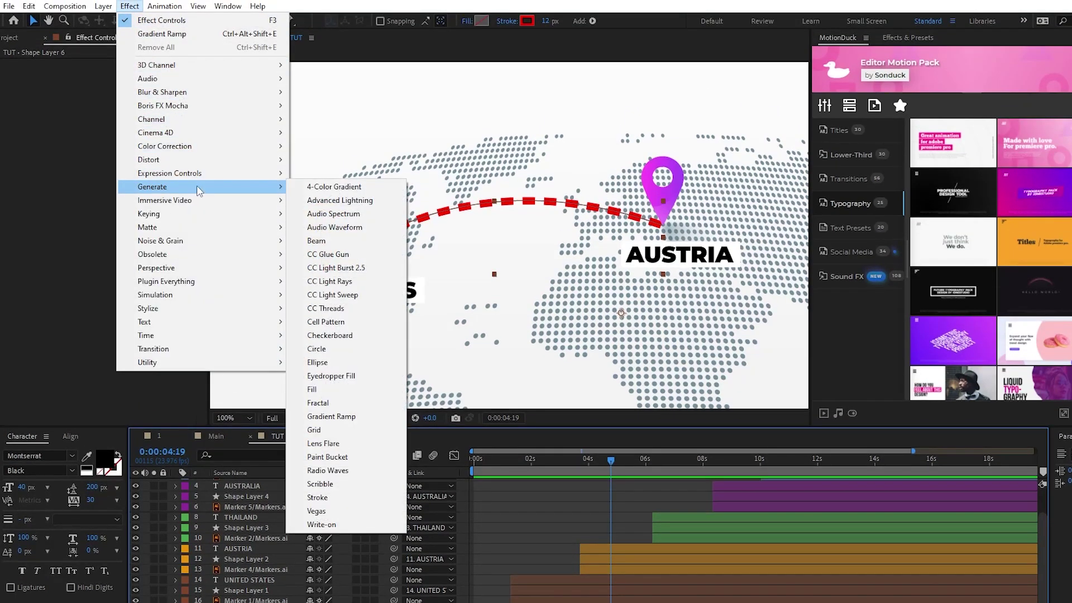
click(331, 416)
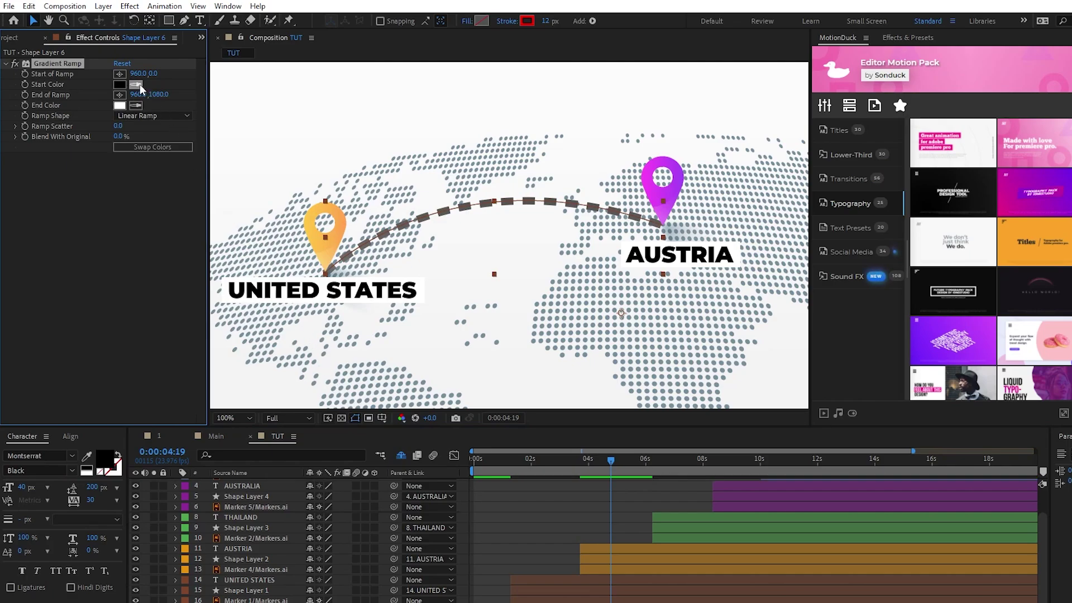
click(331, 239)
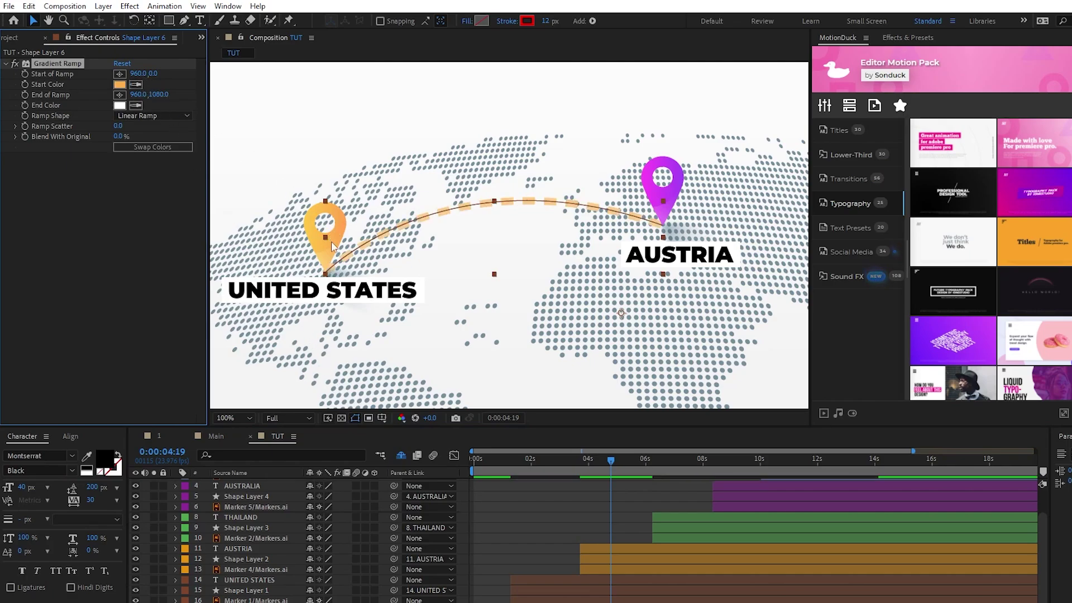
click(137, 106)
click(670, 193)
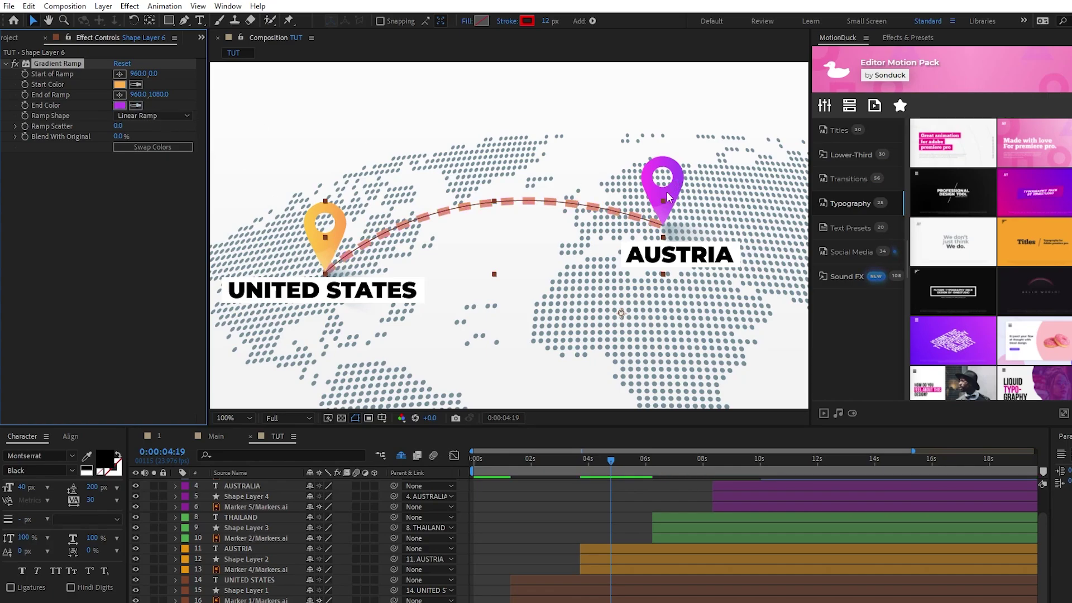
Place the route gradient's Start of Ramp beside the United States marker's tip and its End of Ramp beside the Austria marker's tip
click(120, 74)
click(293, 269)
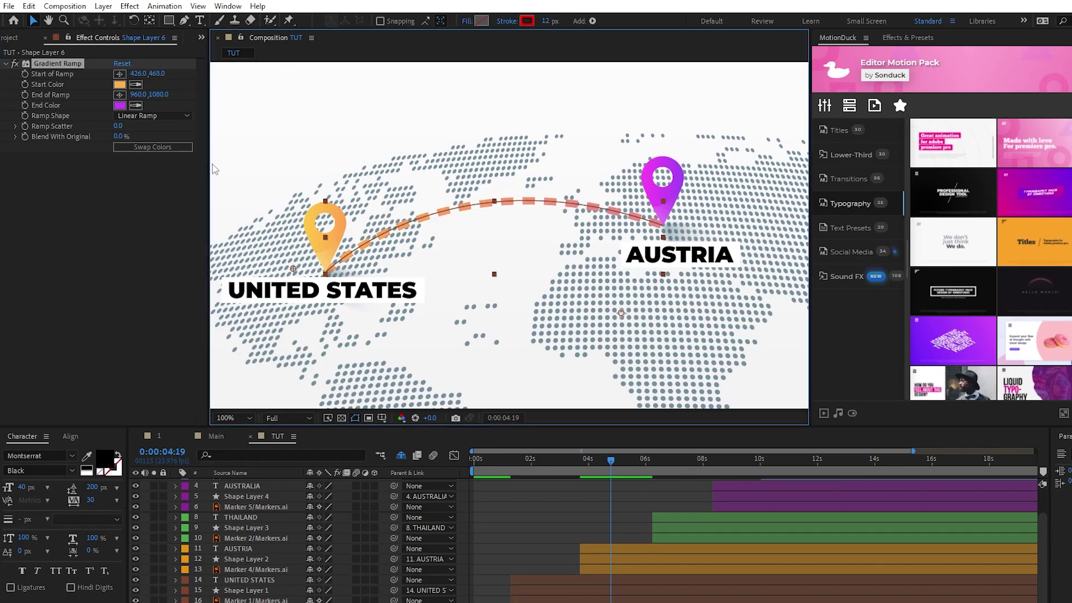
click(120, 94)
click(689, 229)
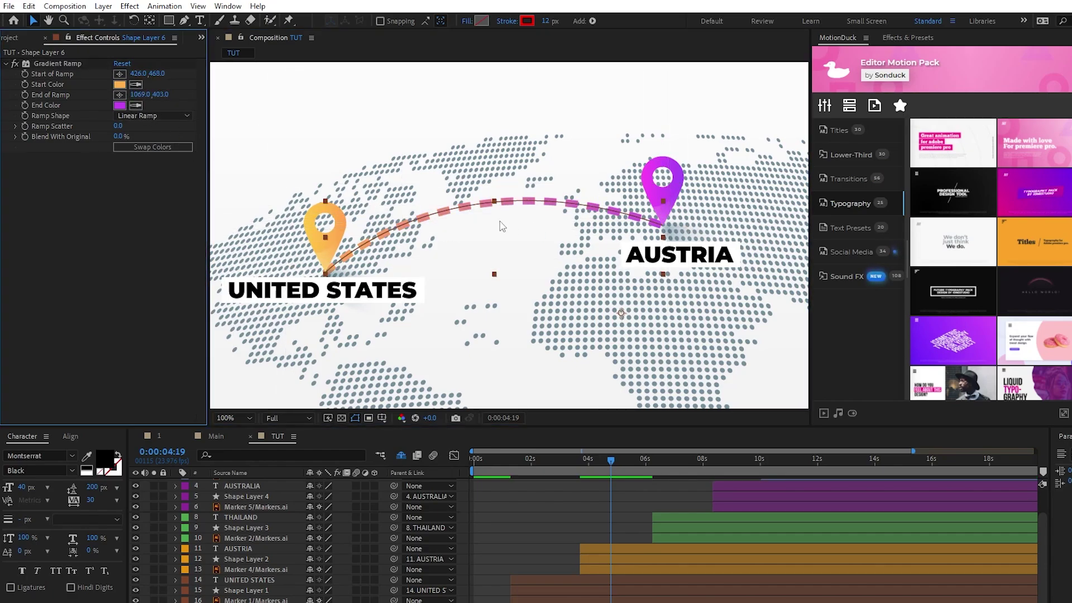
Add Trim Paths to the route shape layer and set its End to 0%
scroll(373, 209, up, 2)
key(space)
drag(747, 202, 501, 183)
scroll(426, 232, down, 1)
drag(425, 233, 448, 244)
key(v)
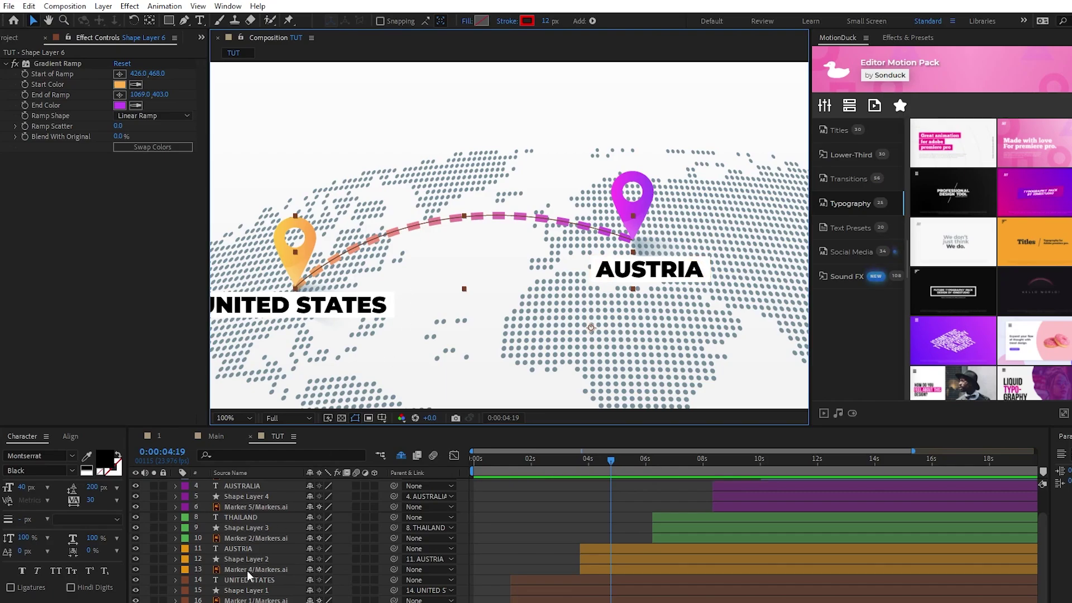
scroll(257, 562, down, 5)
click(382, 495)
click(422, 426)
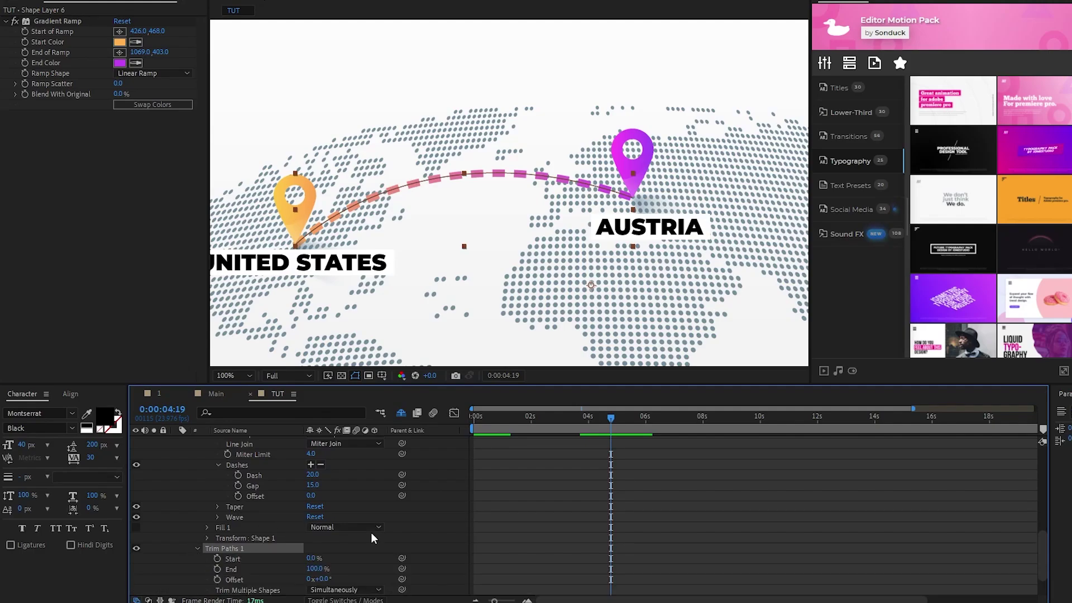
drag(319, 569, 262, 570)
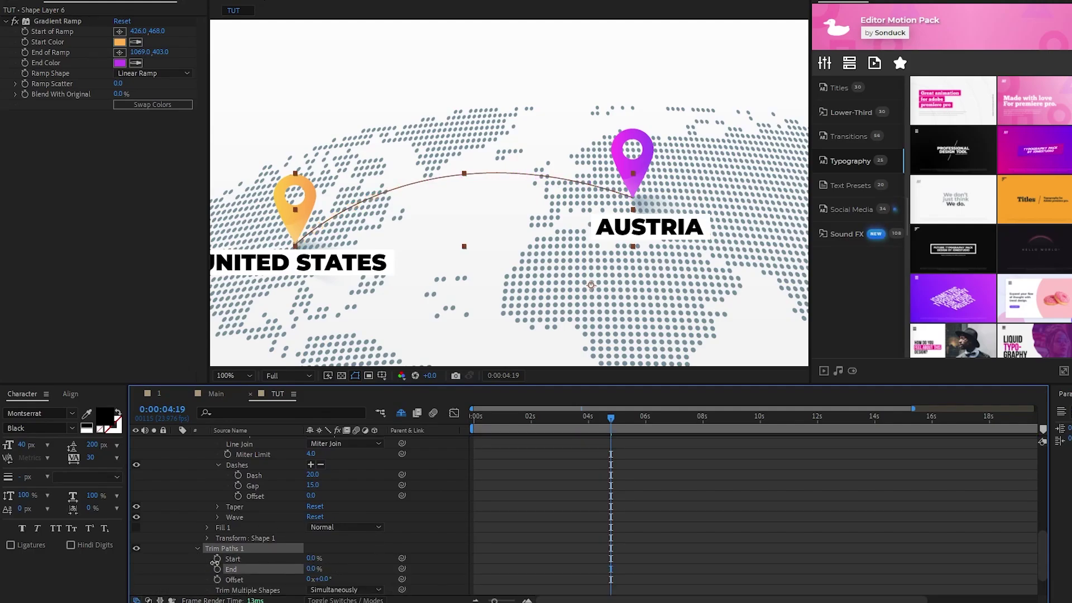
Keyframe the route's Trim Paths Start at 0% and align that keyframe with the beginning of the layer
click(218, 558)
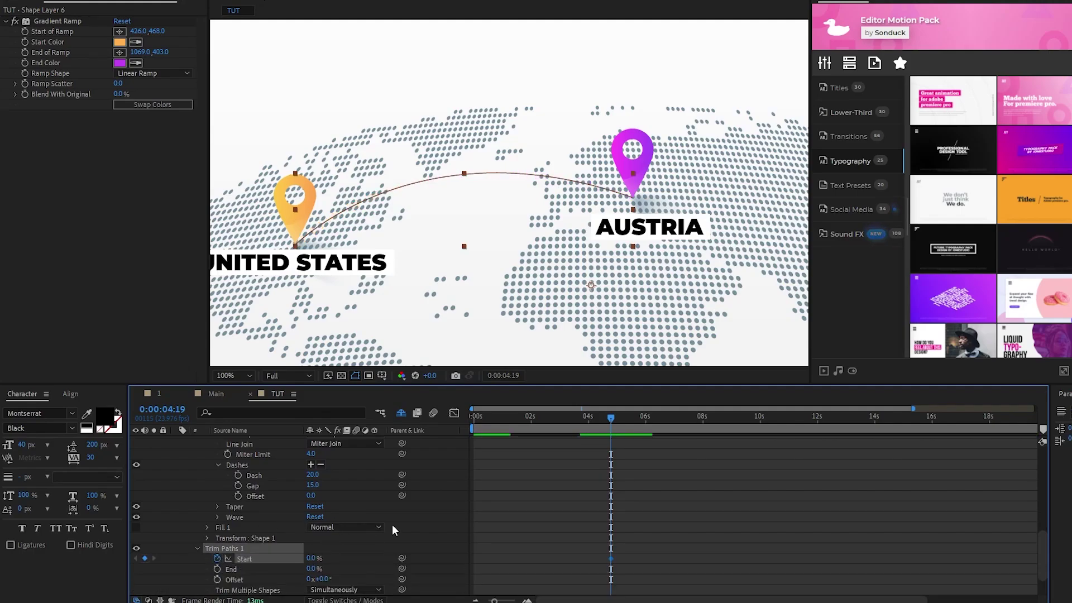
scroll(392, 526, up, 4)
click(241, 464)
key(u)
drag(610, 568, 511, 569)
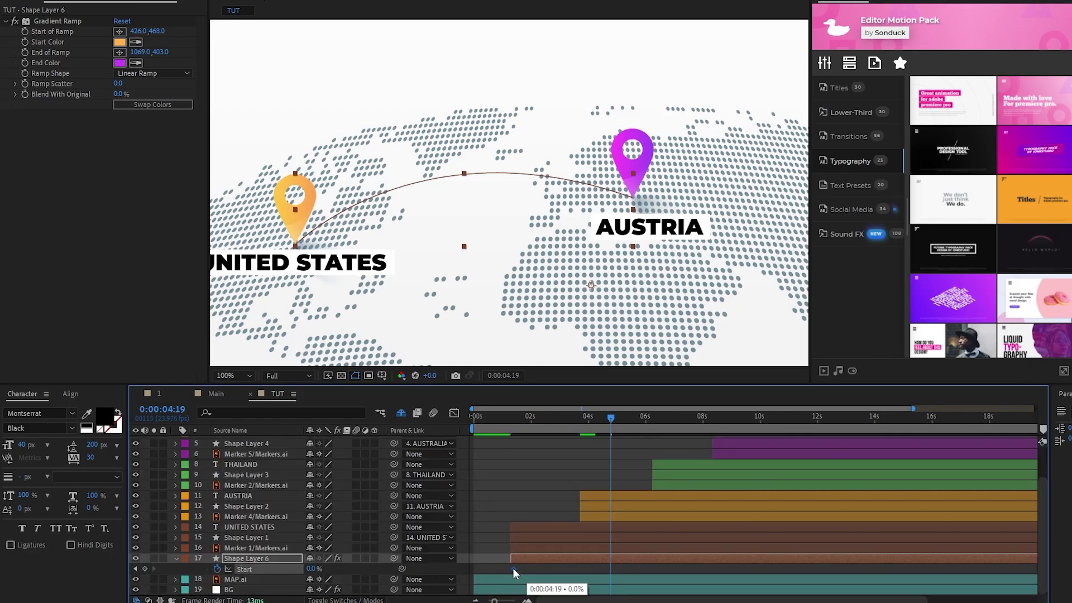
Set the route's Trim Paths Start to 100% at 0:00:03:17, where the Austria layers begin
click(510, 418)
drag(510, 418, 578, 428)
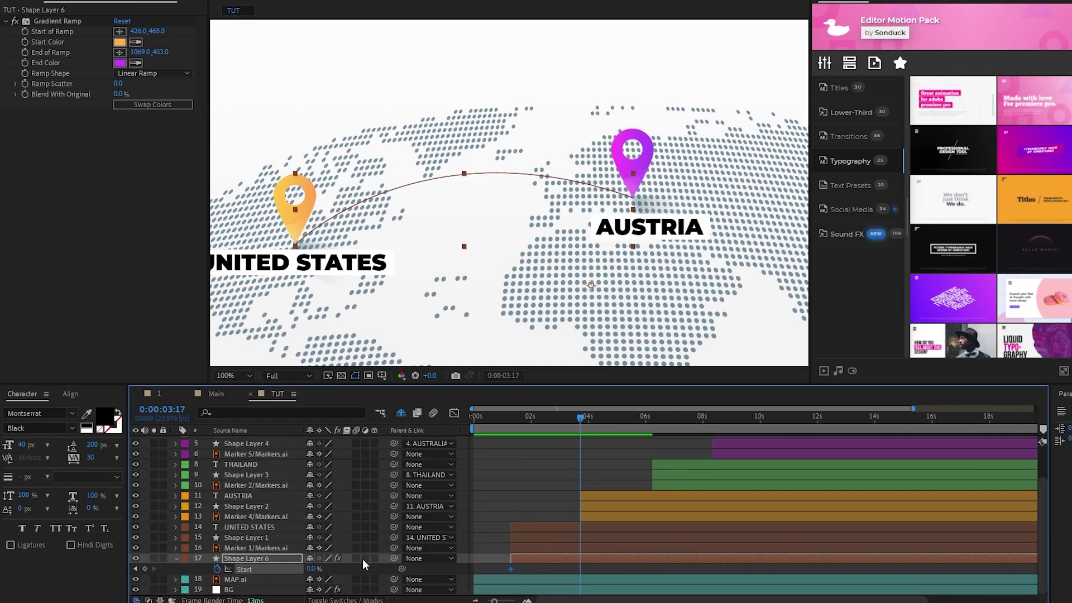
drag(310, 570, 382, 567)
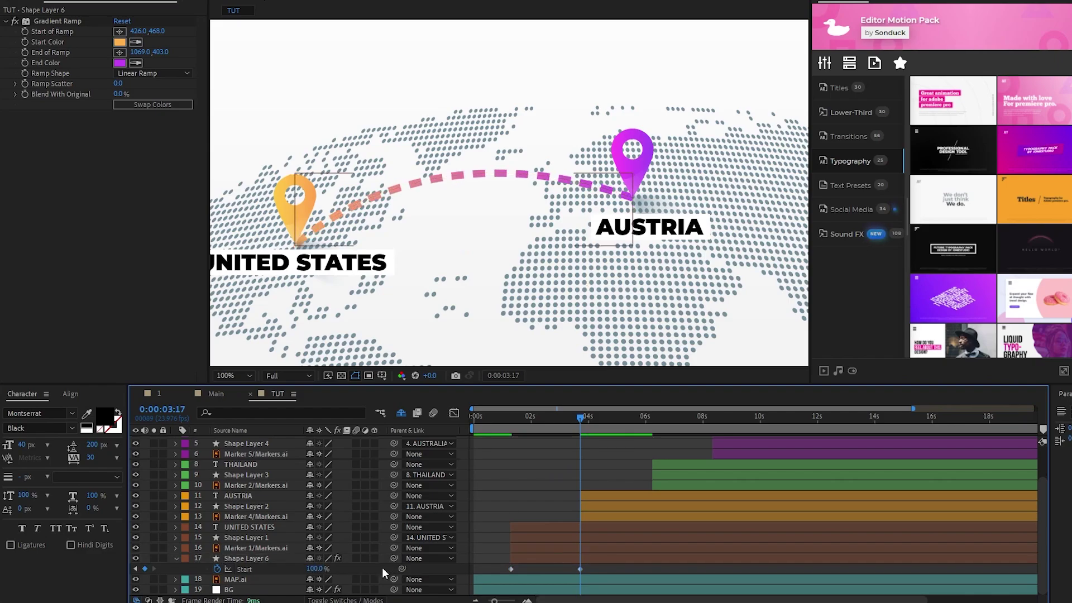
Preview the route animation, apply Easy Ease to both Start keyframes, and collapse the route layer's properties
click(504, 458)
drag(581, 416, 545, 424)
drag(509, 431, 586, 467)
drag(595, 566, 508, 572)
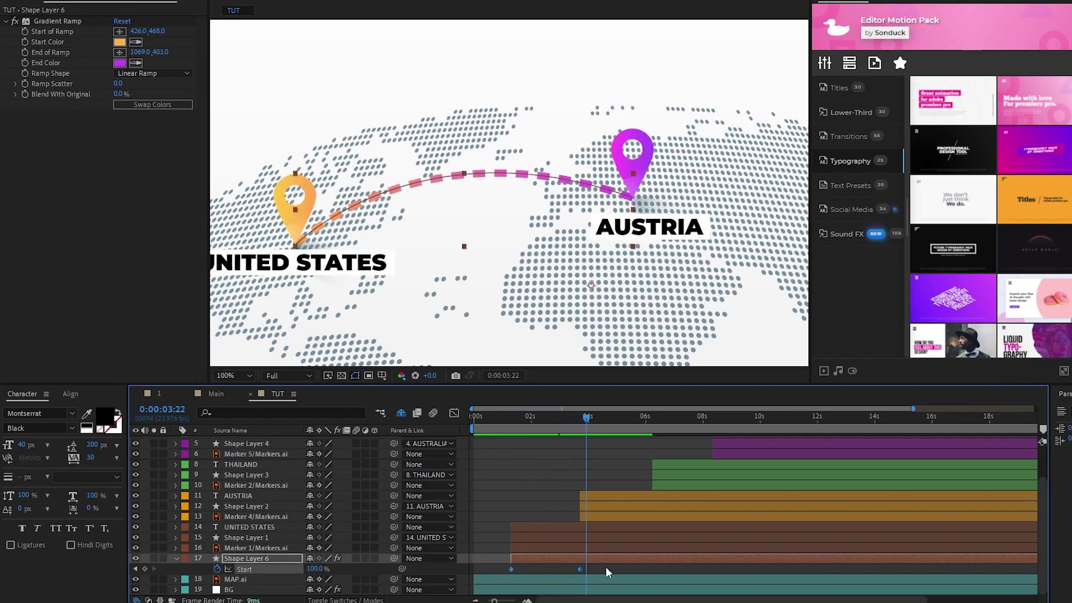
key(F9)
click(605, 568)
click(177, 558)
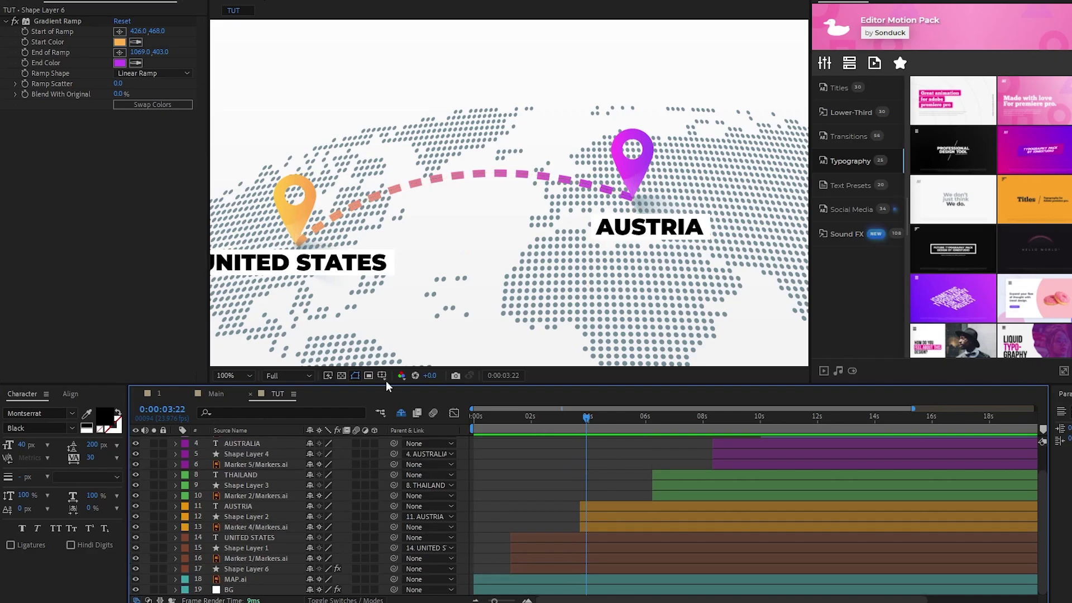
scroll(560, 278, down, 1)
key(space)
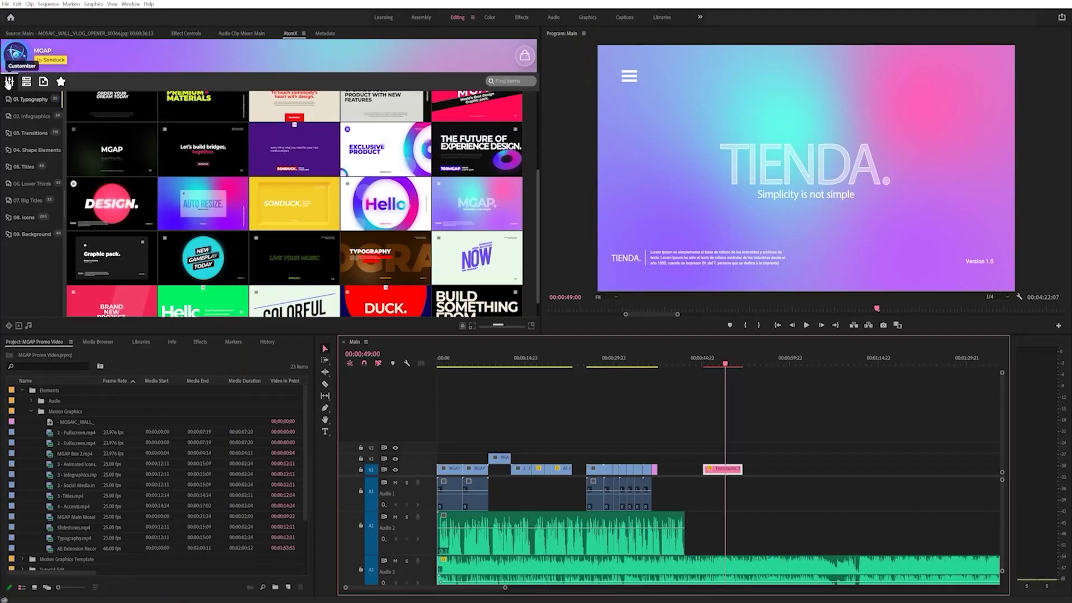
click(9, 82)
click(358, 99)
drag(111, 120, 69, 122)
text(MGAP)
drag(156, 140, 53, 142)
text(750+ Elements)
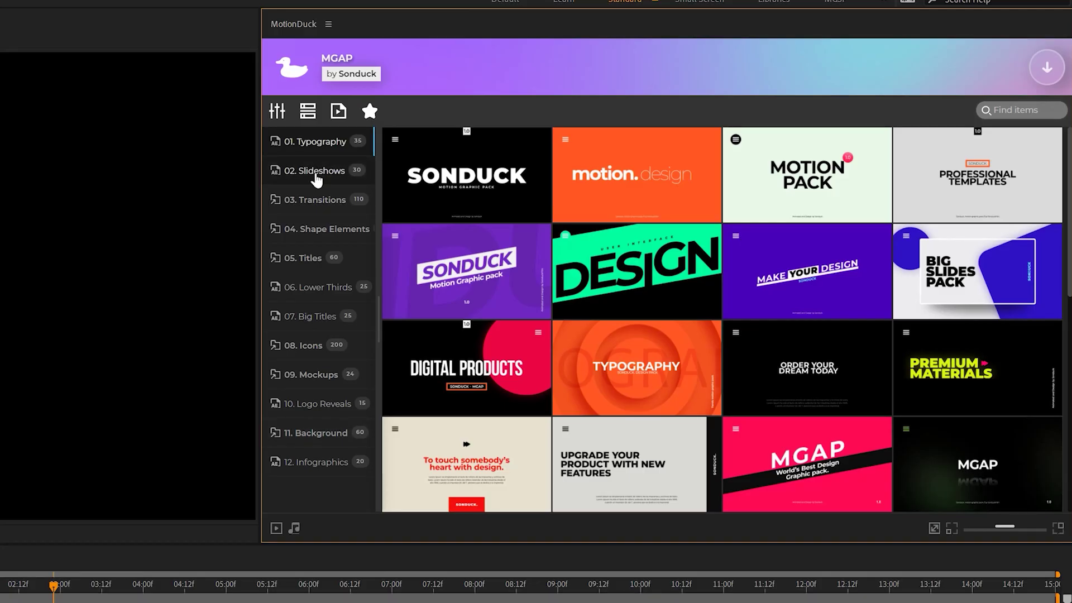
Browse the MGAP pack's categories and apply the Typography_31 template from 01. Typography
click(316, 177)
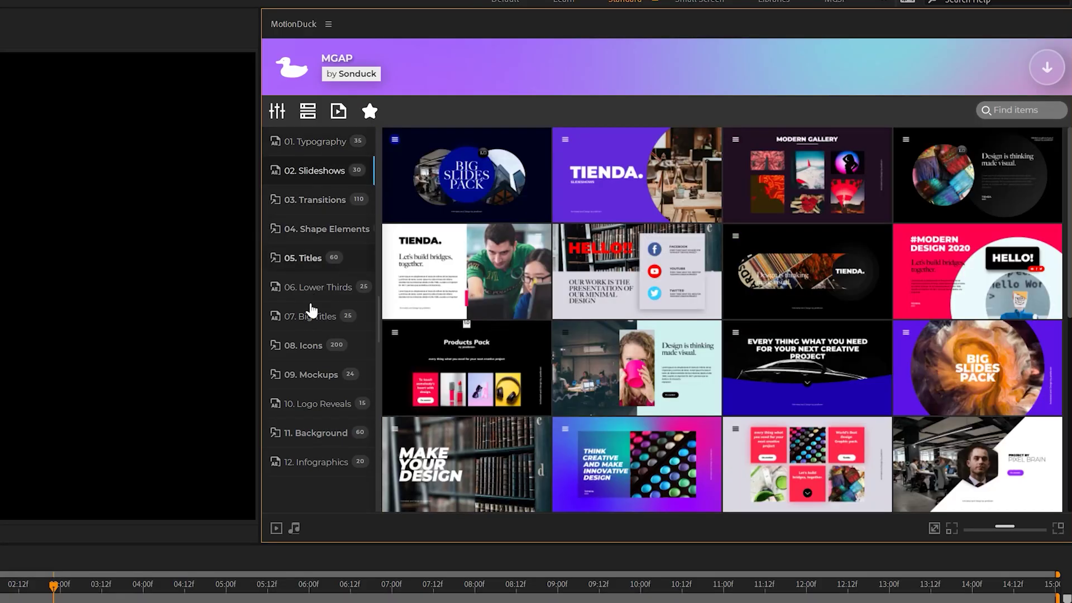
click(307, 321)
click(313, 467)
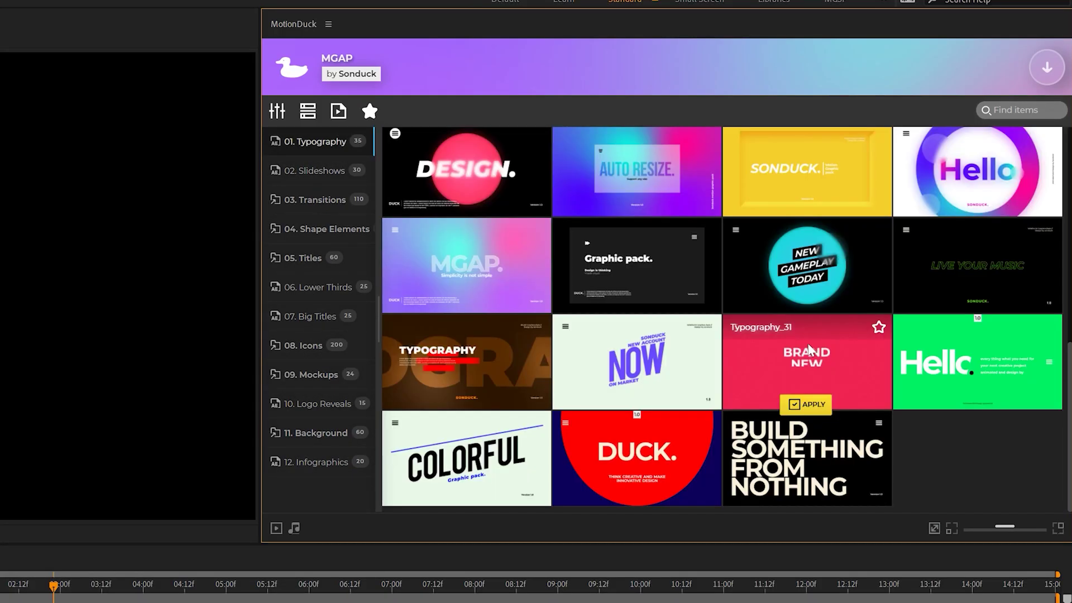
click(808, 405)
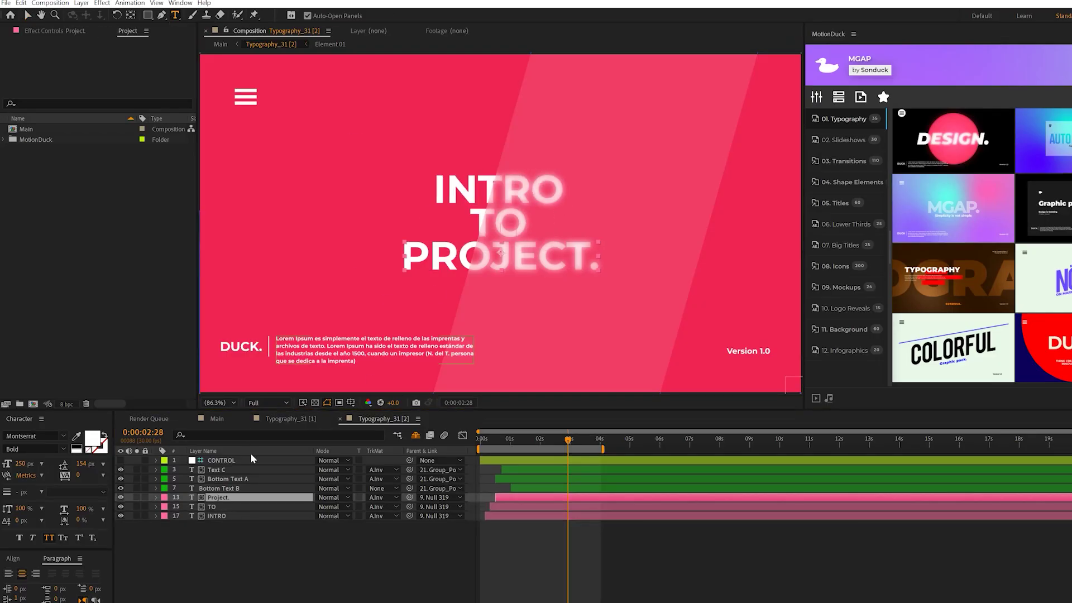
Replace the template title's last line with BRANDING and change the CONTROL layer's BG Color to a turquoise hue
double_click(487, 255)
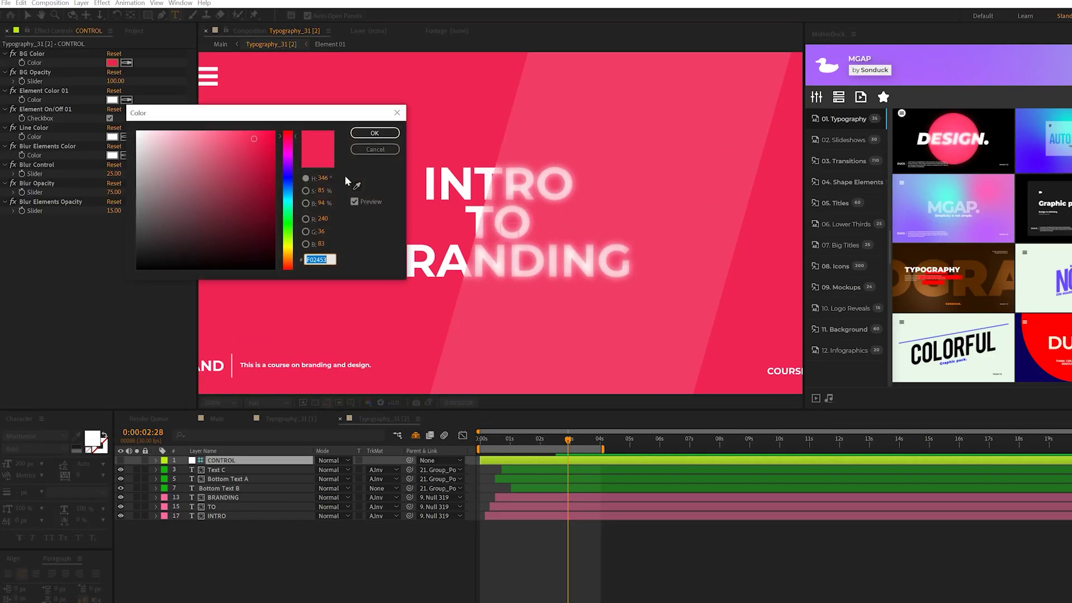
click(288, 202)
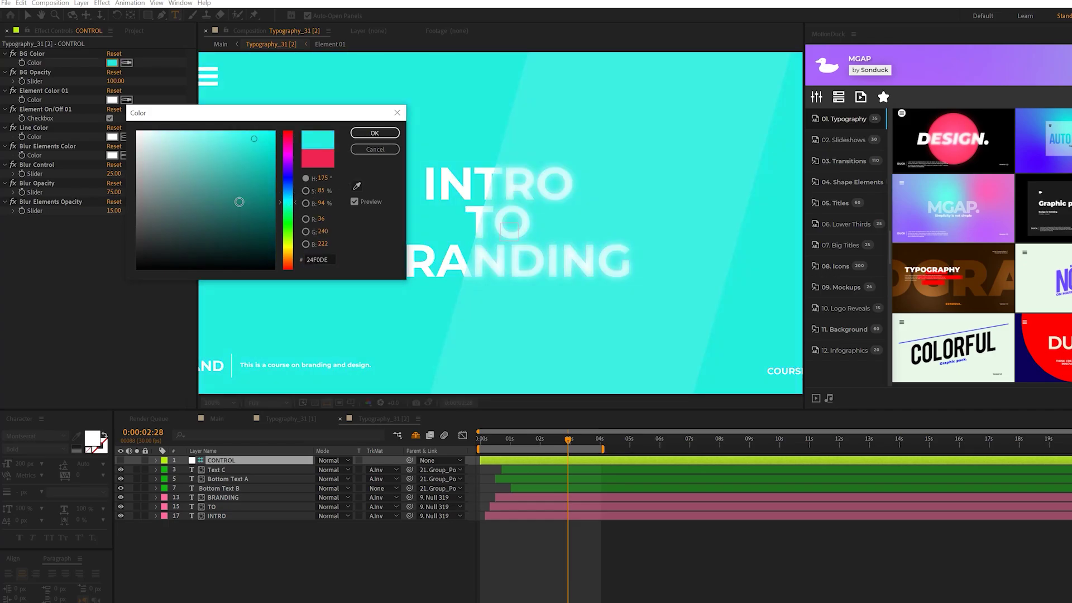
drag(243, 201, 313, 211)
click(373, 134)
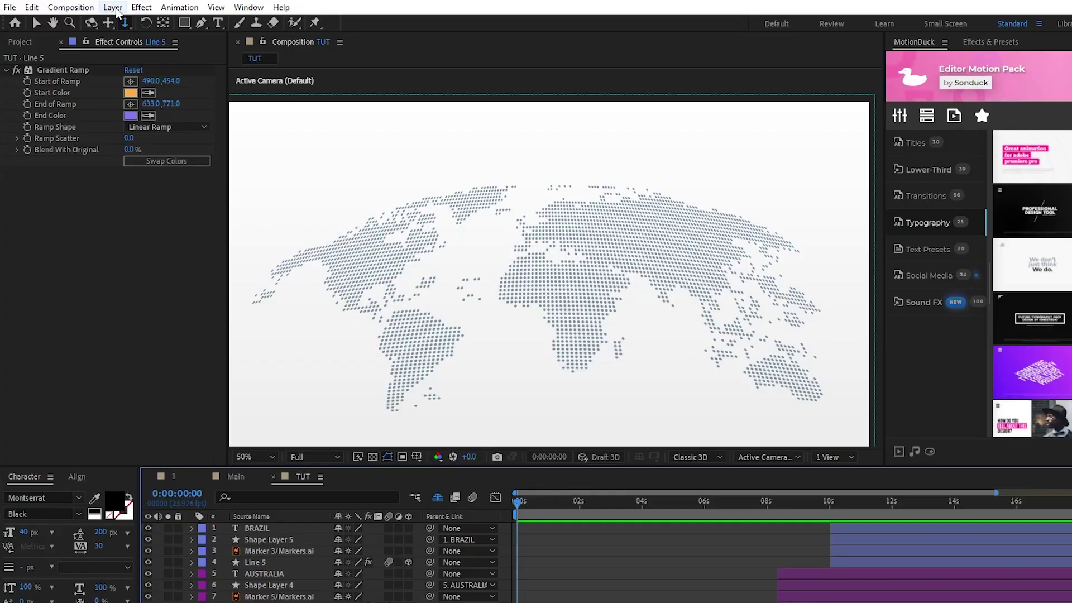
Create a two-node camera layer named Camera 1 in the TUT composition with the offered settings
click(112, 7)
mouse_move(134, 23)
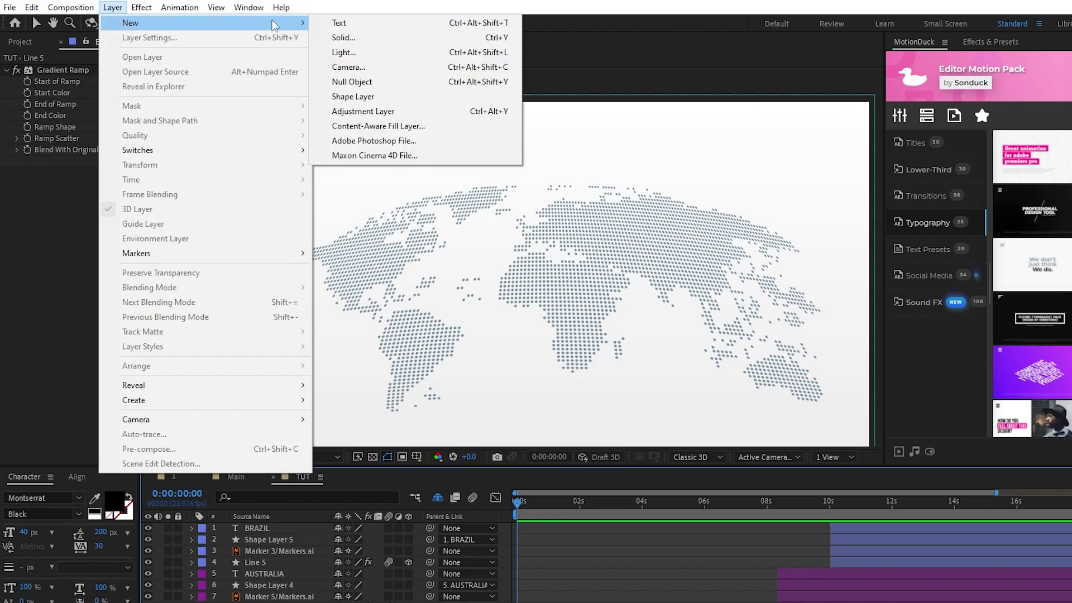
click(438, 69)
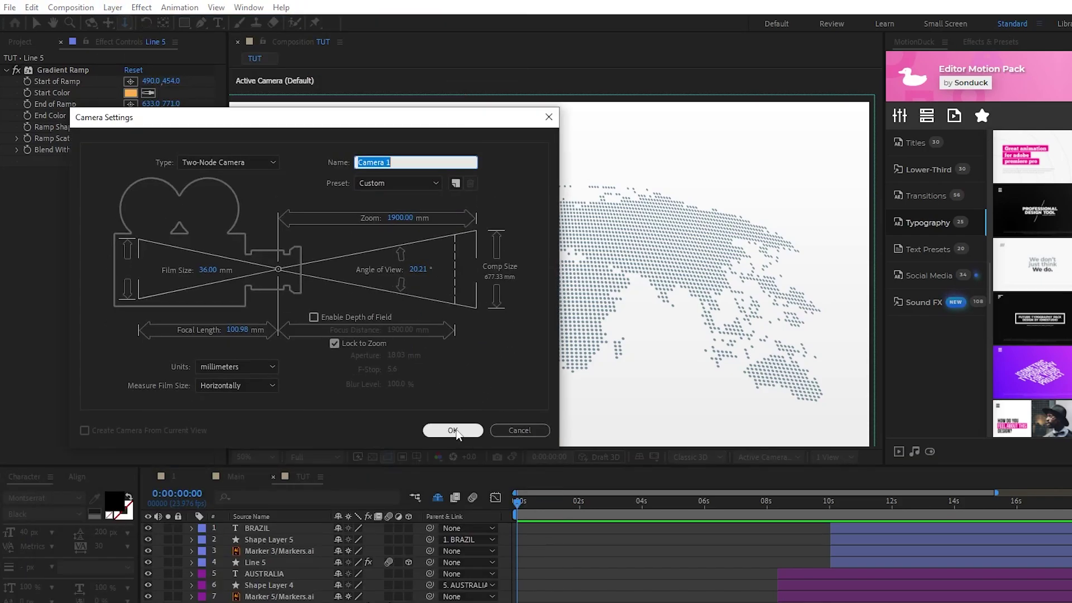
click(454, 430)
Keyframe Camera 1's Point of Interest and Position at 0:00:00:00 and collapse its properties
click(193, 528)
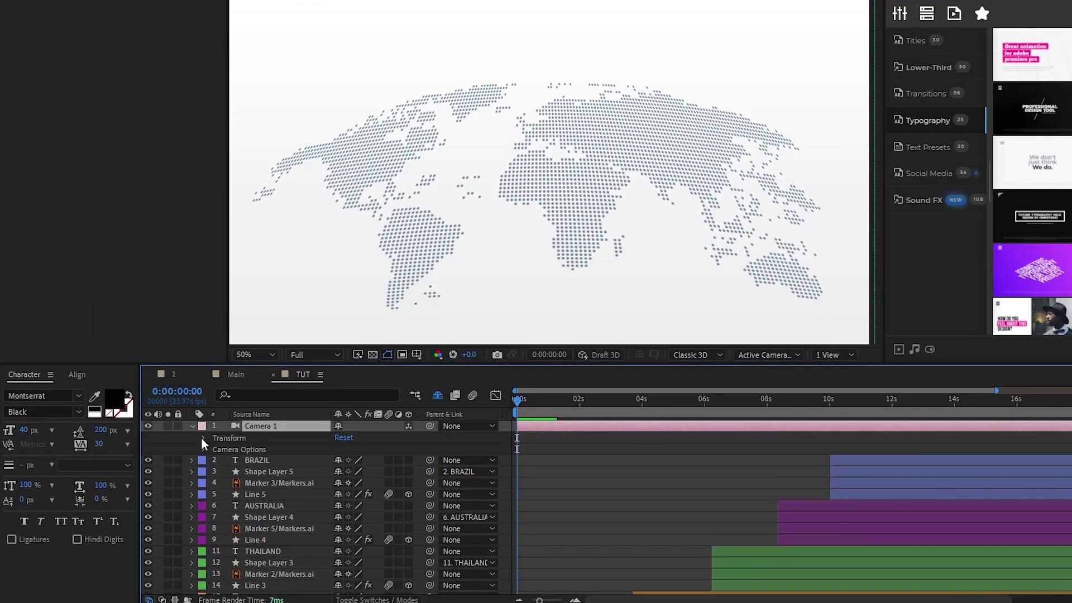
click(202, 438)
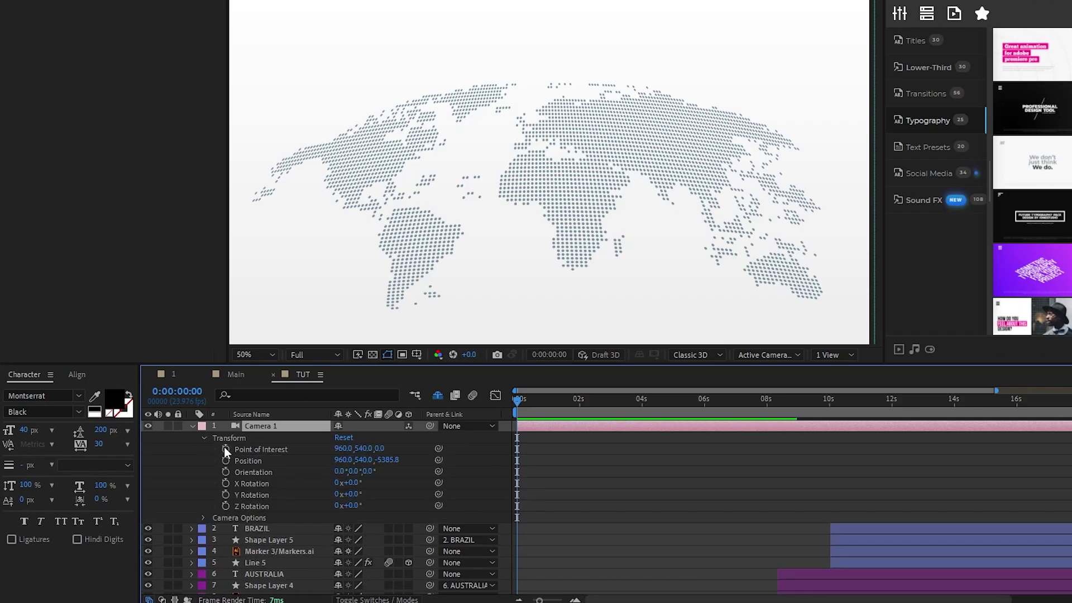
click(226, 448)
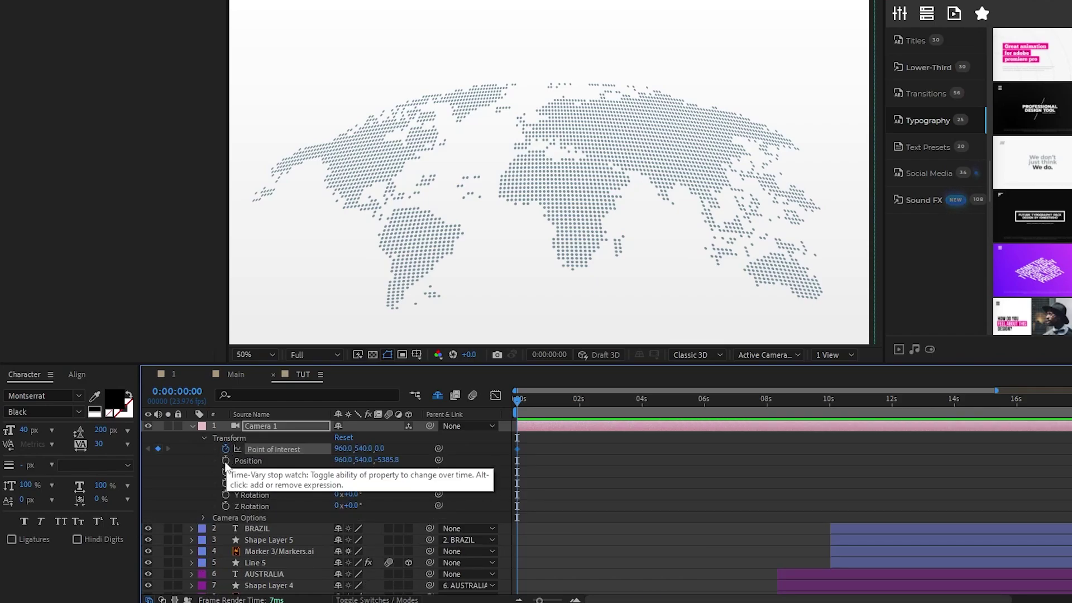
click(225, 460)
click(192, 425)
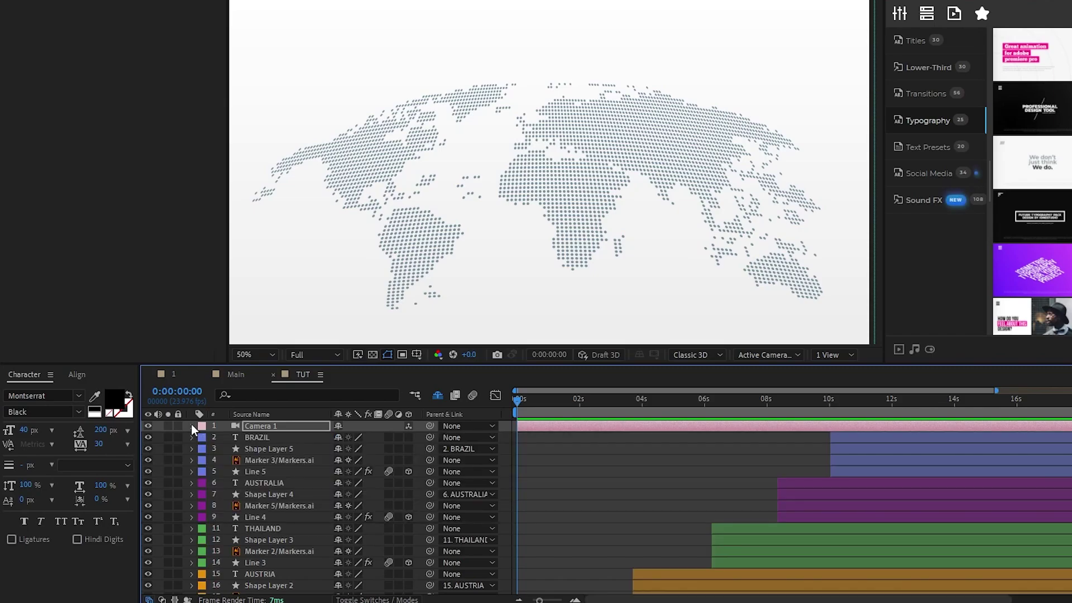
Turn the layers from BRAZIL through MAP.ai into 3D layers and clear the selection
scroll(275, 459, down, 5)
key(ctrl+a)
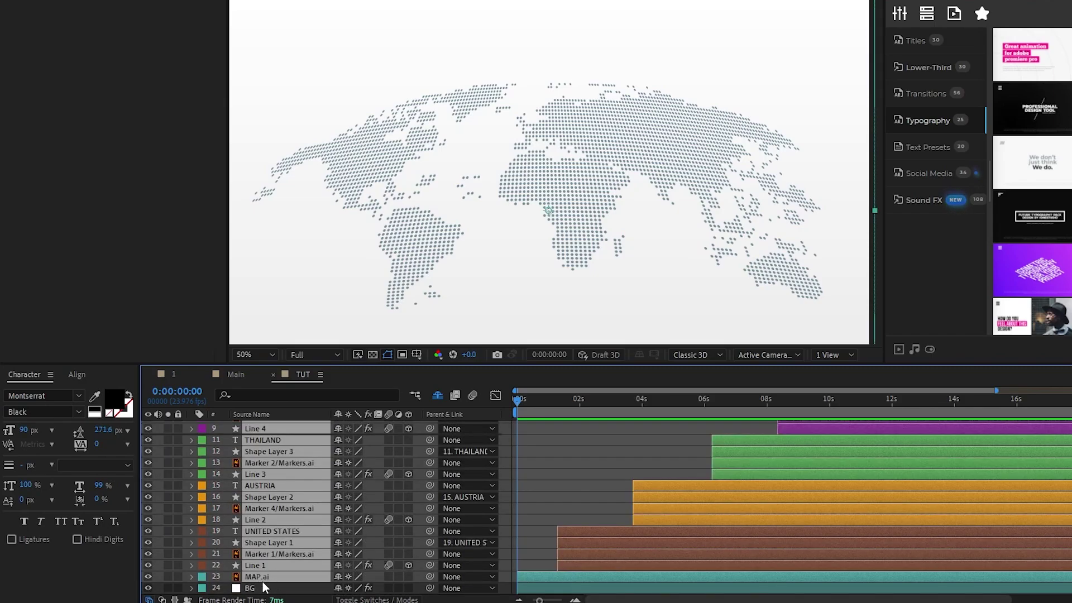
scroll(319, 538, up, 5)
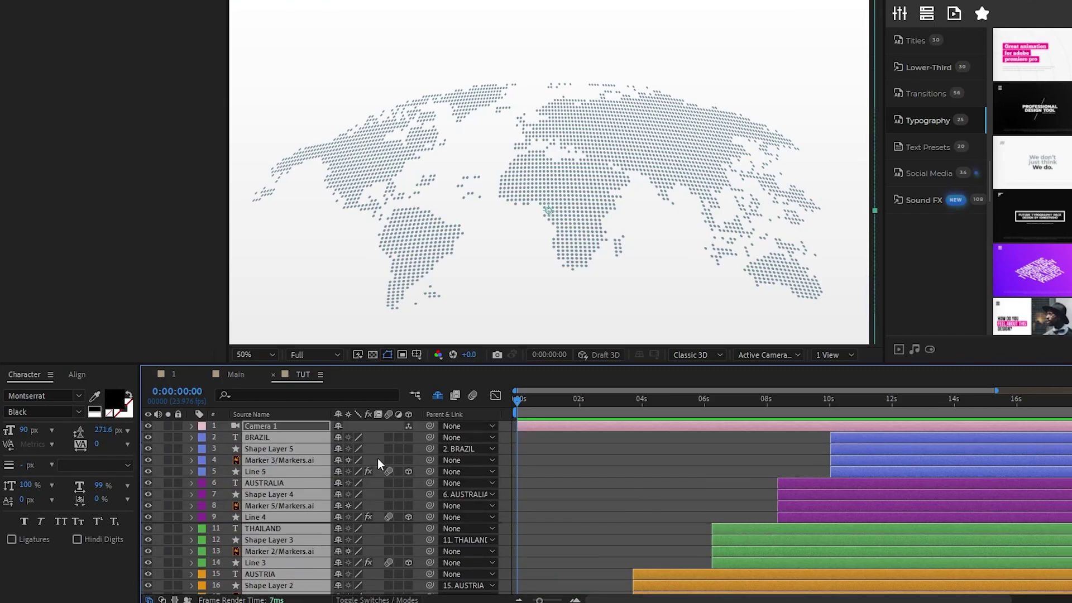
click(408, 438)
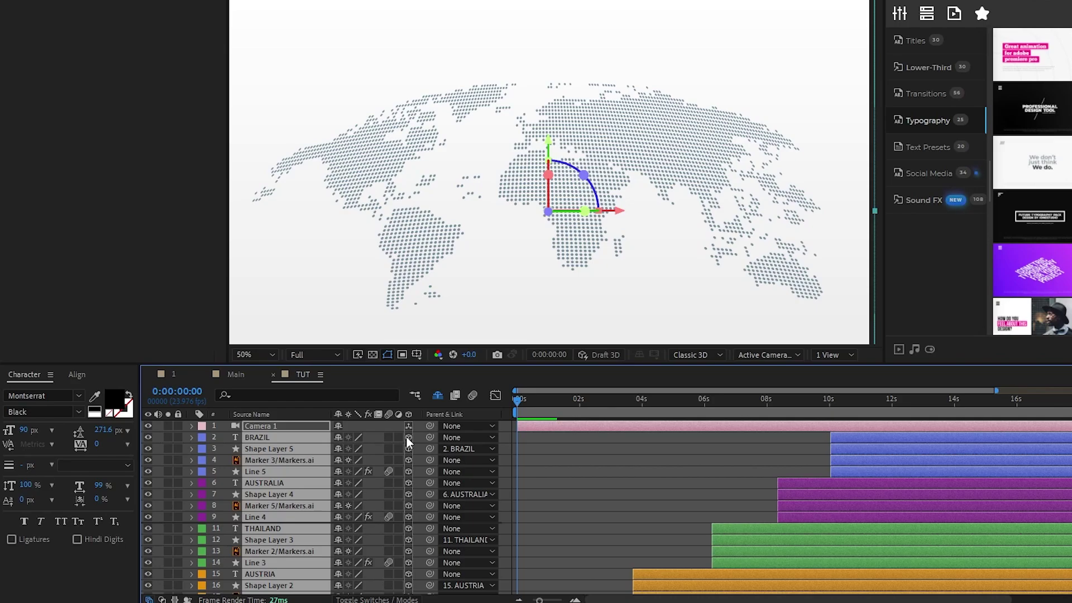
key(ctrl+shift+a)
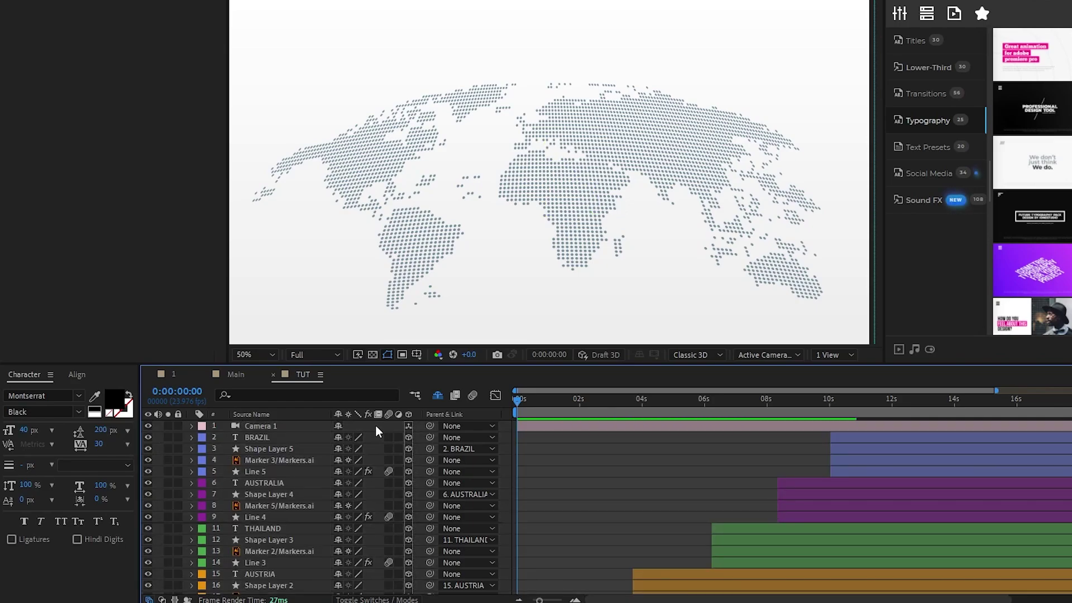
Dolly Camera 1 back from the map at 0:00:00:00, then in at 0:00:00:16 until the map nearly fills the frame
scroll(530, 459, down, 4)
key(equal)
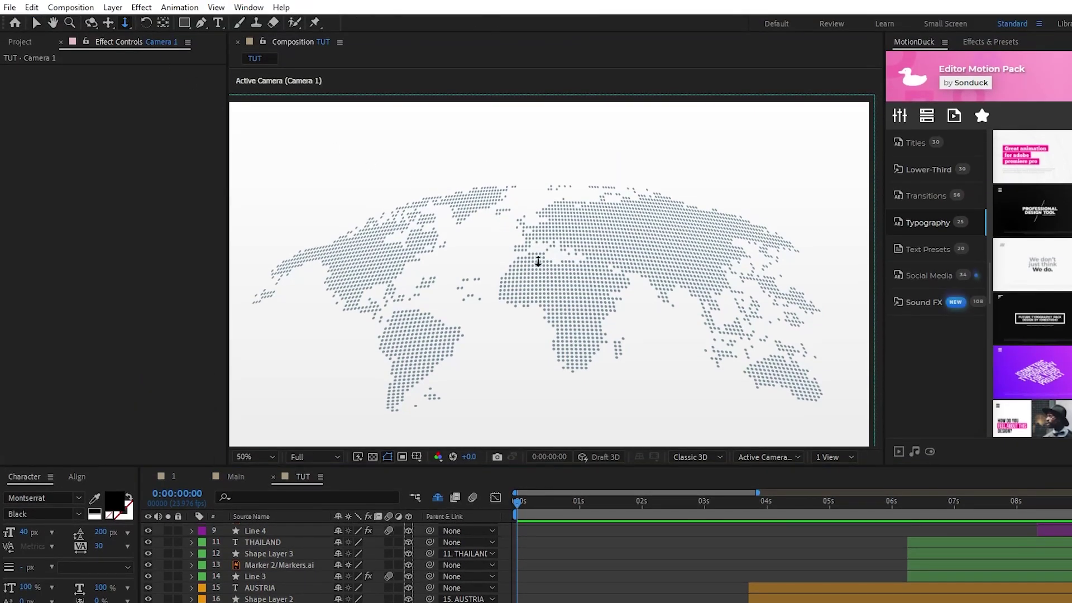
drag(538, 261, 547, 318)
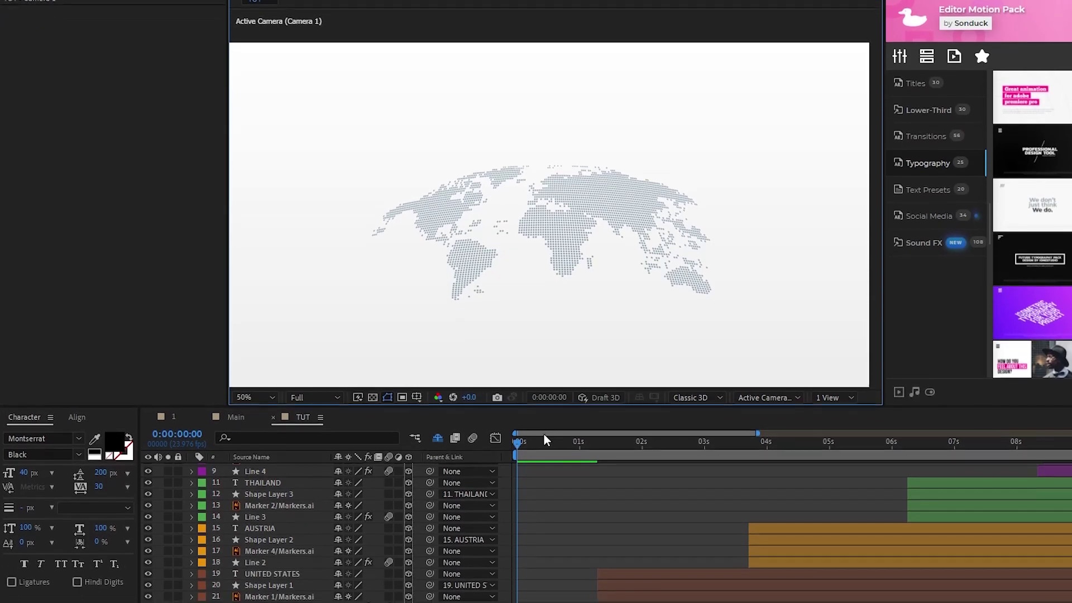
click(558, 501)
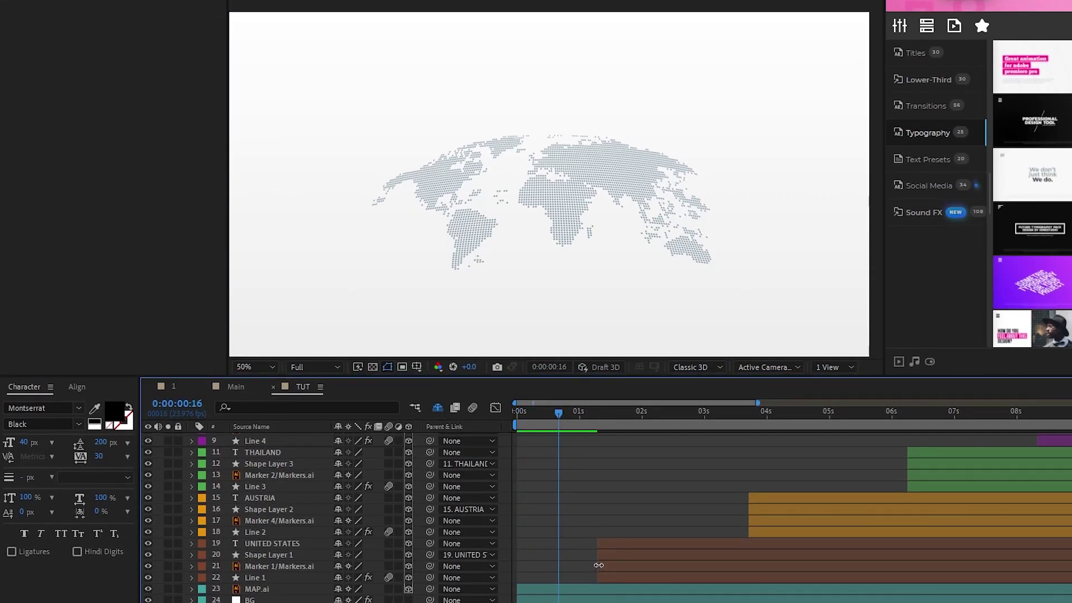
drag(546, 177, 577, 166)
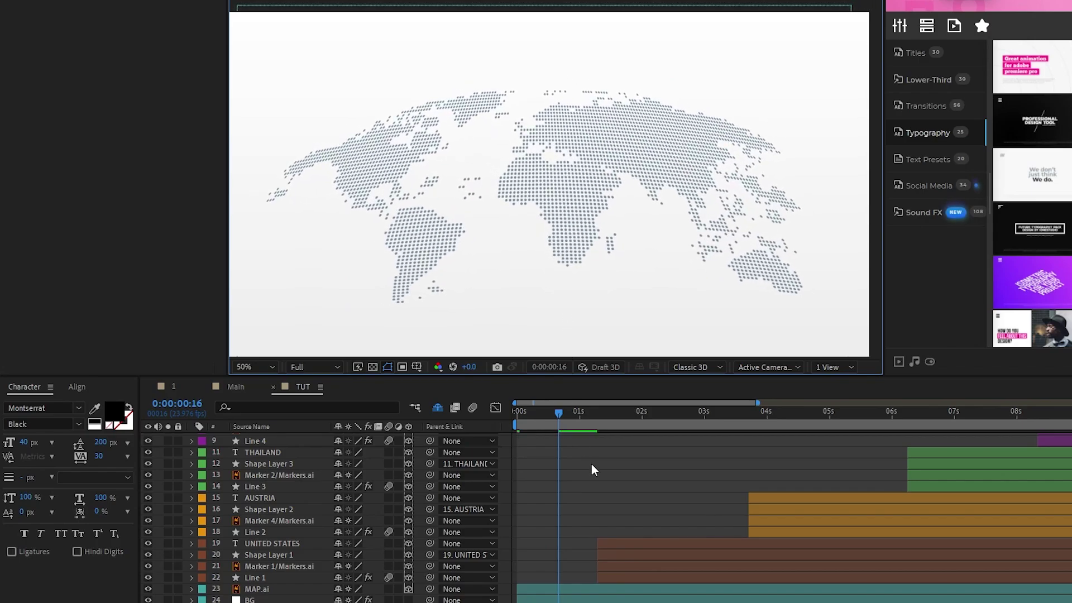
Easy-ease Camera 1's Point of Interest and Position keyframes and shape their speed curves in the Graph Editor
scroll(591, 464, up, 4)
click(303, 438)
key(u)
drag(578, 448, 514, 464)
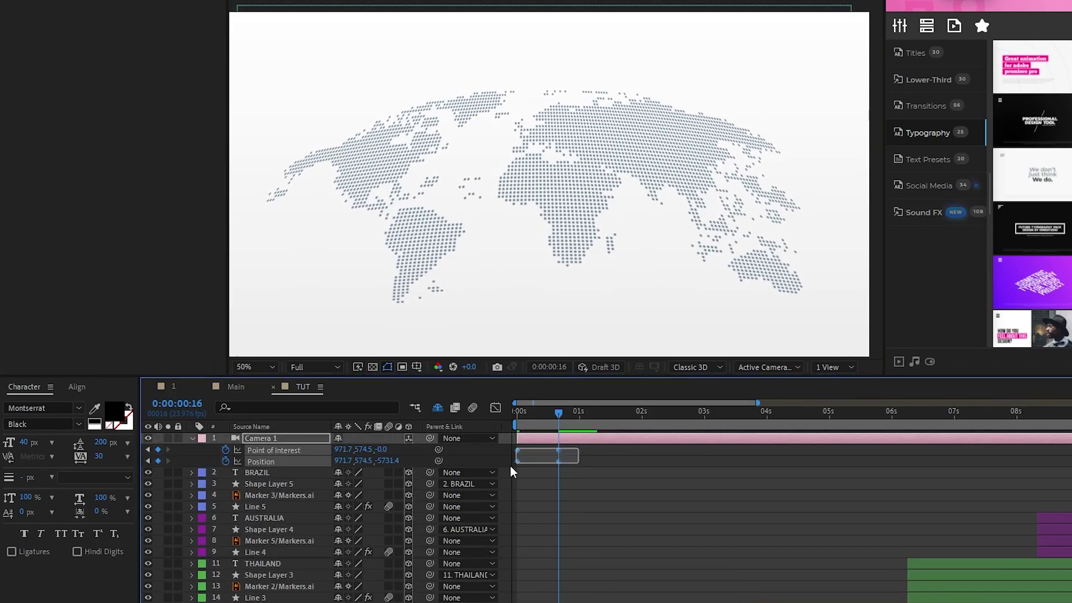
click(495, 406)
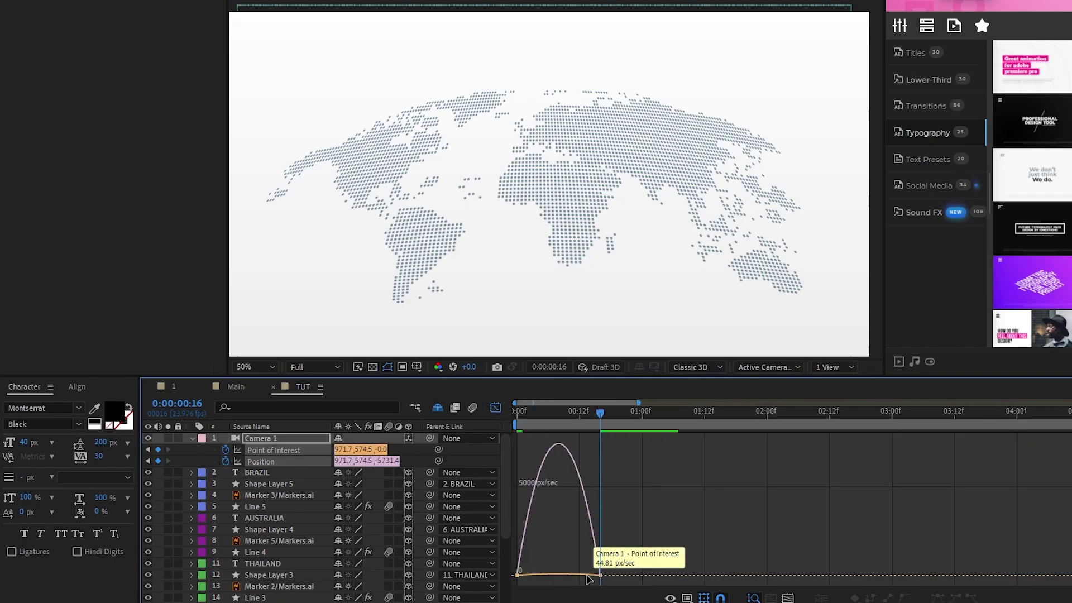
drag(586, 570, 563, 575)
key(shift+F3)
drag(545, 413, 510, 422)
Collapse Camera 1's properties and move the camera in at 0:00:01:07 to frame the UNITED STATES marker closely
click(193, 438)
click(262, 438)
key(u)
scroll(958, 493, down, 3)
click(679, 416)
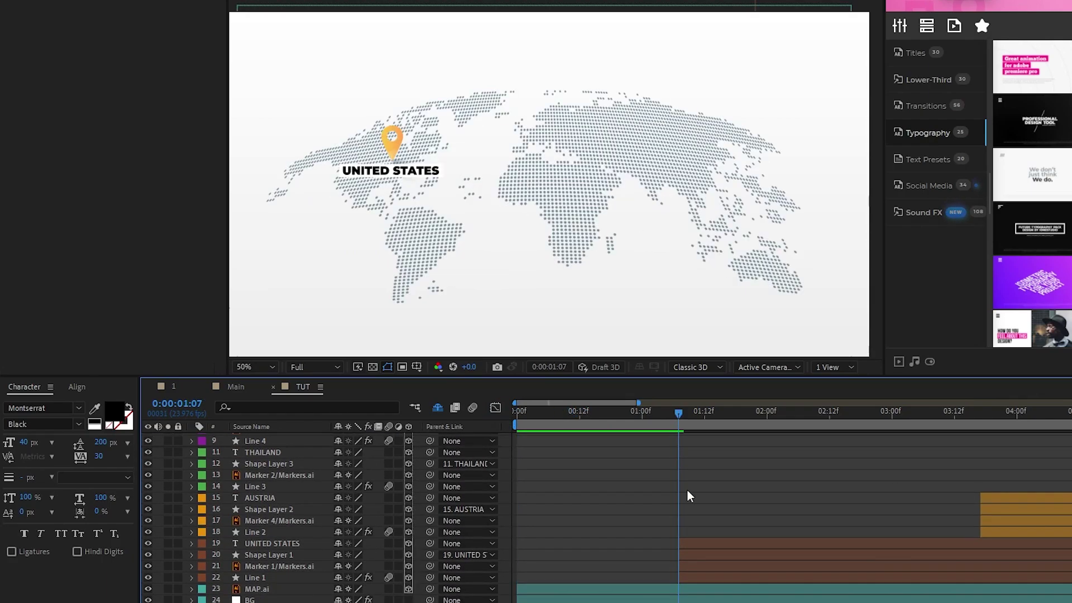
mouse_move(479, 206)
mouse_down()
mouse_move(501, 145)
mouse_move(579, 229)
mouse_move(592, 170)
mouse_move(606, 208)
mouse_up()
key(space)
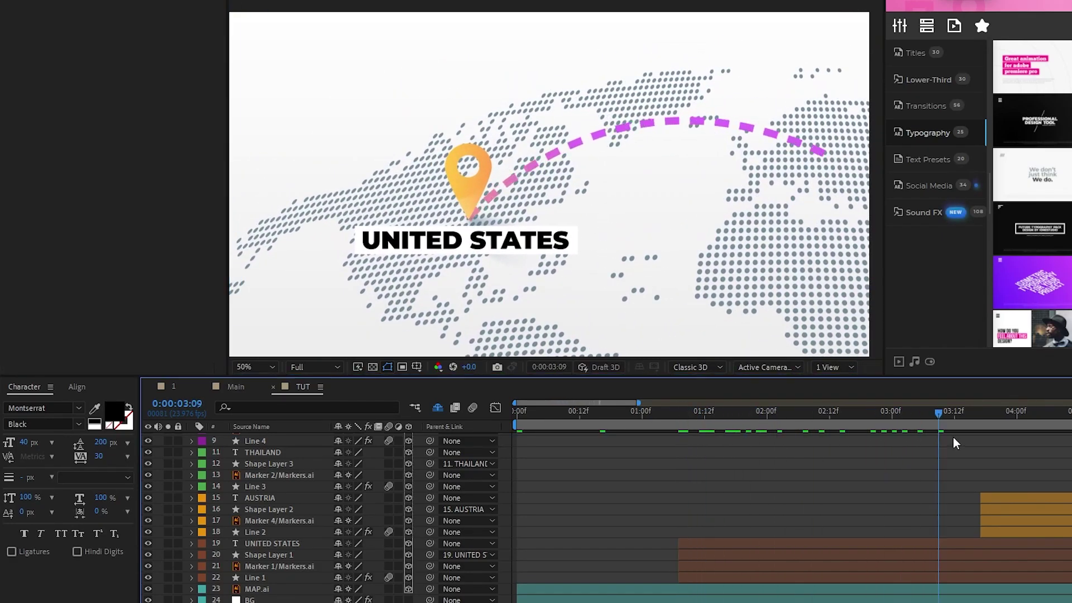
Pan Camera 1 to center the AUSTRIA marker at 0:00:03:17 and the THAILAND marker at 0:00:06:06
drag(752, 241, 562, 241)
drag(677, 230, 600, 206)
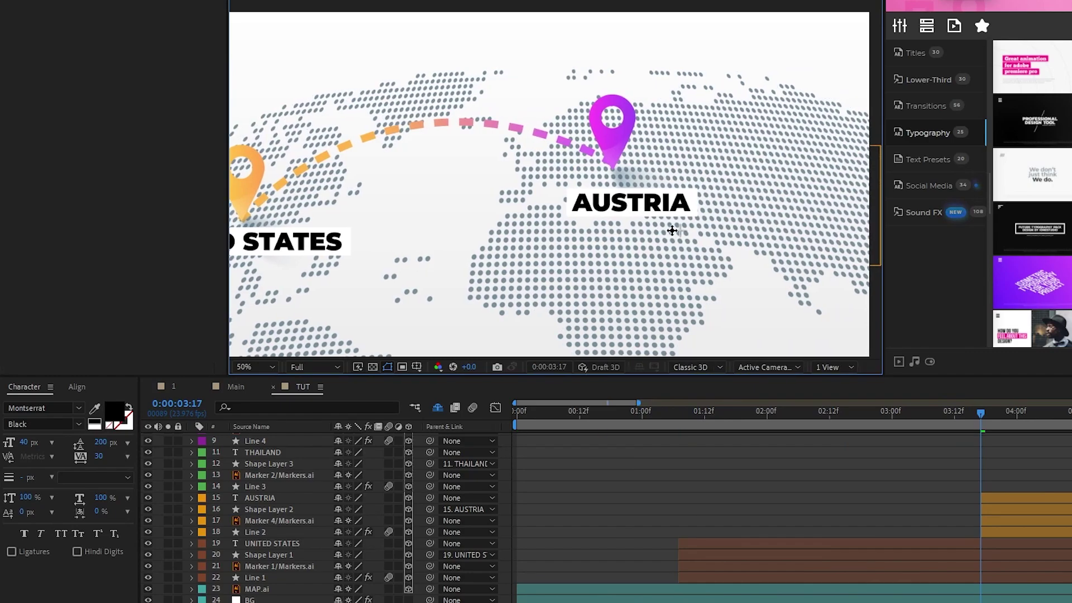
scroll(790, 511, up, 2)
scroll(790, 511, right, 5)
click(877, 414)
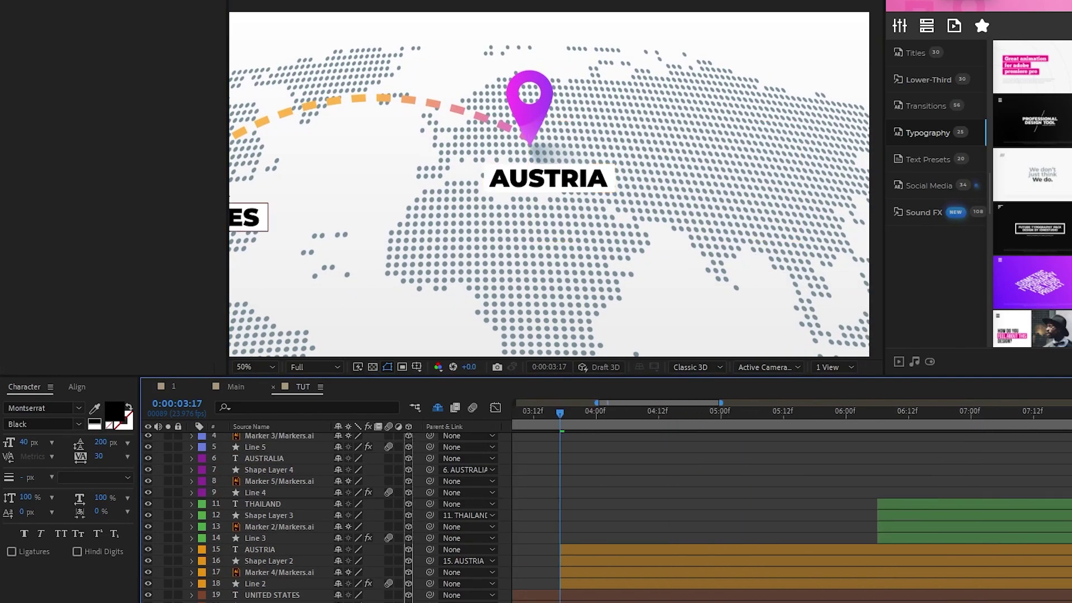
drag(701, 299, 445, 228)
scroll(1004, 478, up, 2)
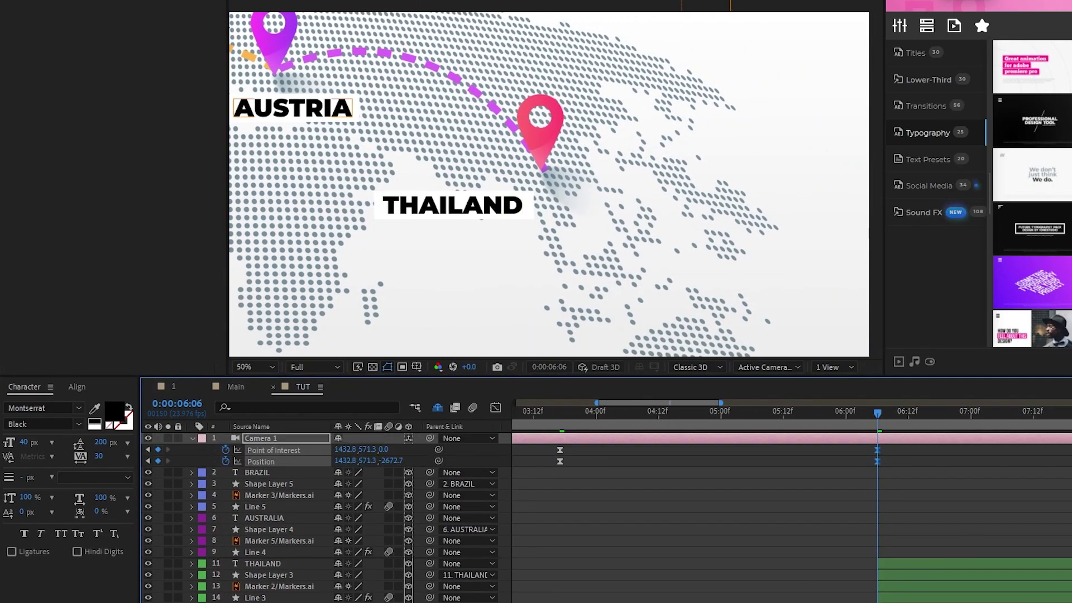
Pan Camera 1 to frame the AUSTRALIA marker at the time where the AUSTRALIA layers start
scroll(1004, 478, right, 5)
click(790, 414)
drag(581, 188, 716, 339)
Pan Camera 1 across the map at 0:00:10:01 to frame the BRAZIL marker
key(k)
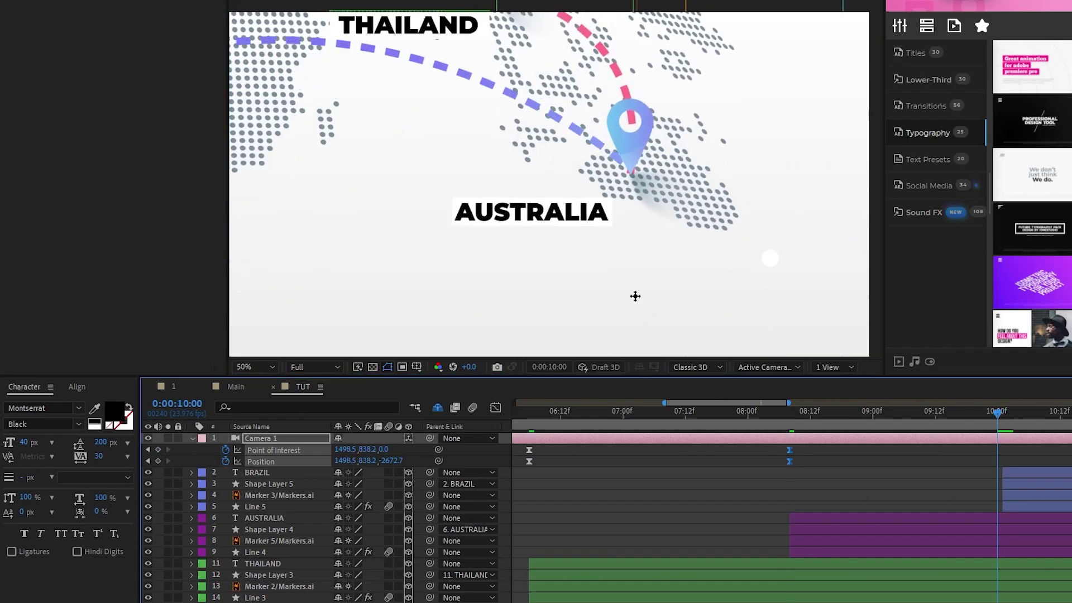
drag(1008, 418, 1002, 418)
drag(553, 292, 781, 310)
drag(560, 282, 837, 285)
drag(720, 261, 695, 210)
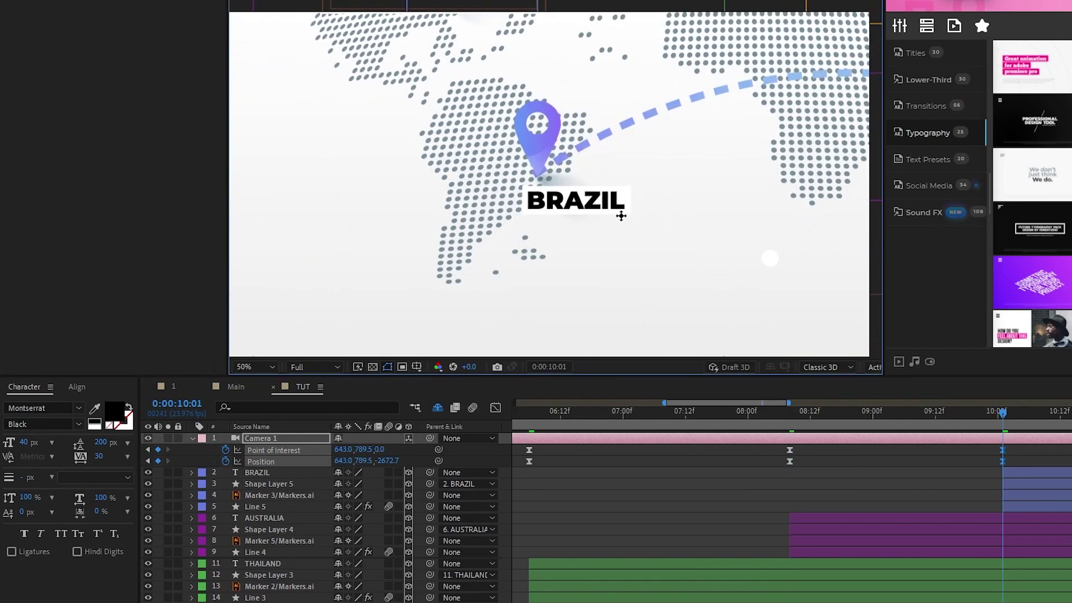
Copy Camera 1's full-map keyframes from 0:00:00:16 and paste them at 0:00:11:00
drag(725, 403, 576, 402)
drag(619, 462, 588, 445)
click(602, 414)
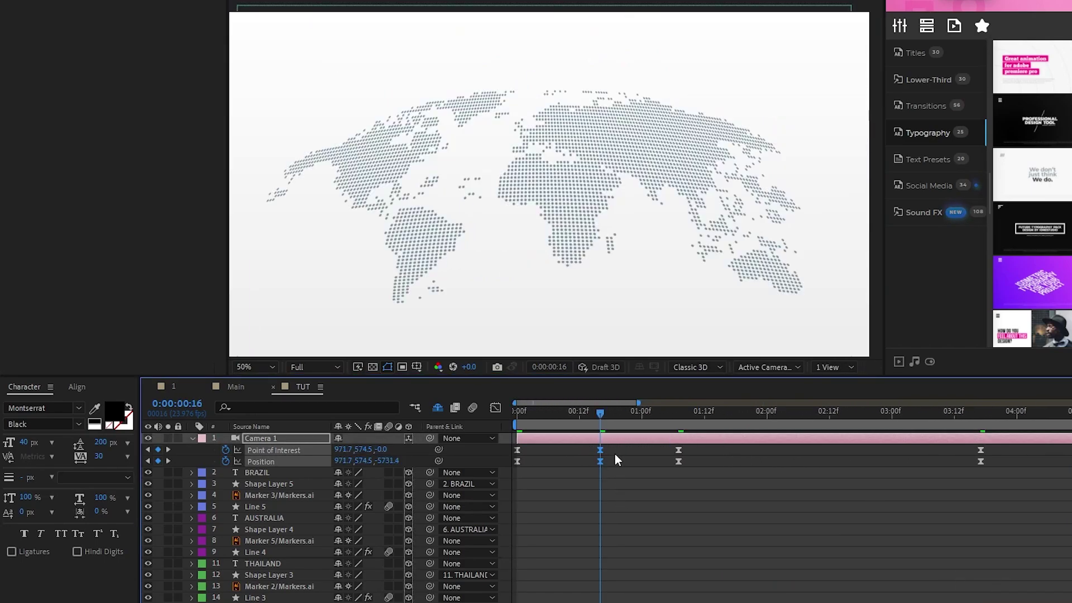
scroll(614, 455, right, 8)
scroll(614, 454, right, 7)
drag(832, 414, 732, 414)
key(ctrl+v)
drag(615, 413, 732, 447)
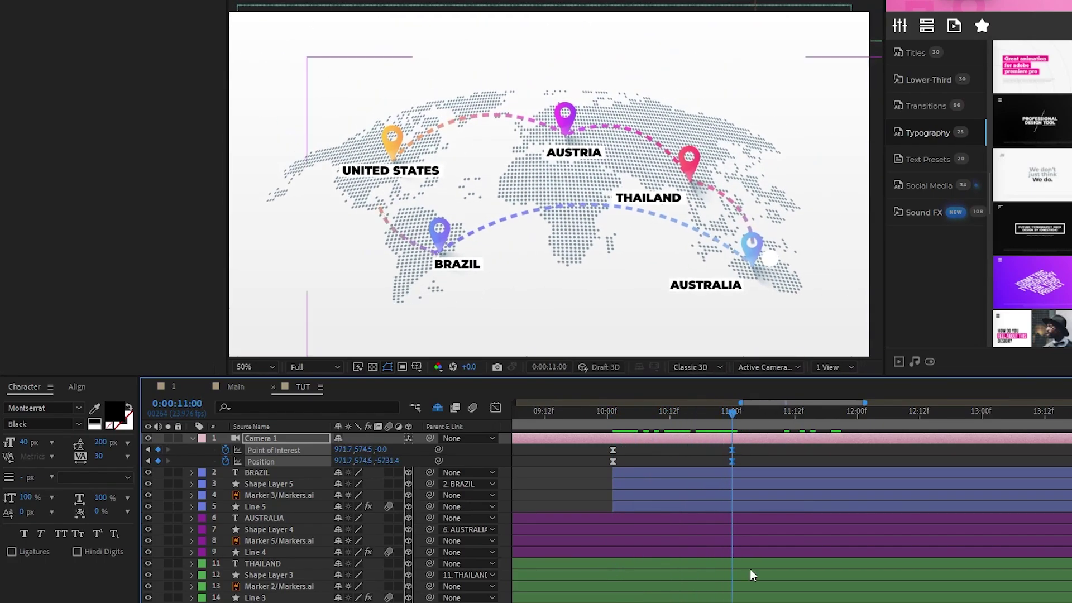
Shift Camera 1's BRAZIL keyframes to just after 11 seconds and its final full-map keyframes to just after 12 seconds
scroll(738, 534, left, 3)
scroll(746, 534, down, 1)
drag(852, 413, 757, 419)
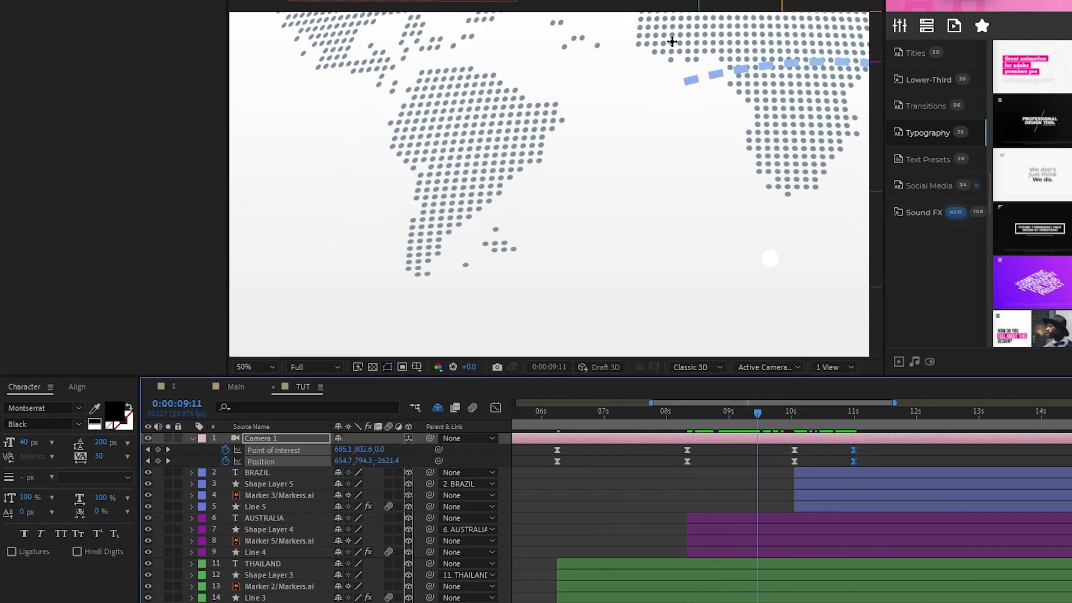
mouse_move(816, 448)
mouse_down()
mouse_move(784, 464)
mouse_move(829, 461)
mouse_up()
drag(870, 447, 846, 464)
drag(854, 461, 908, 461)
drag(843, 447, 933, 455)
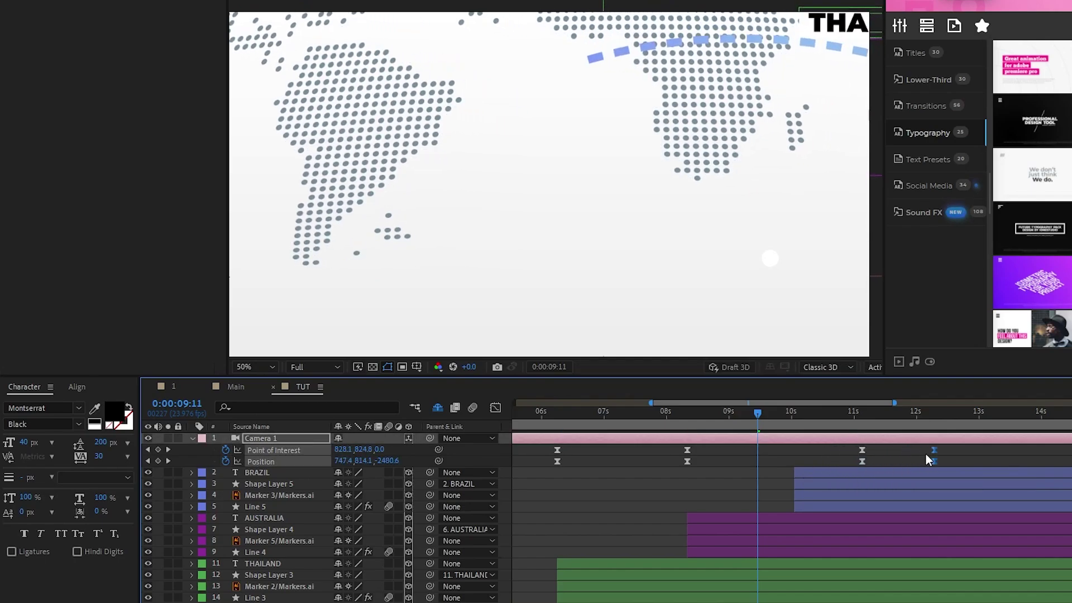